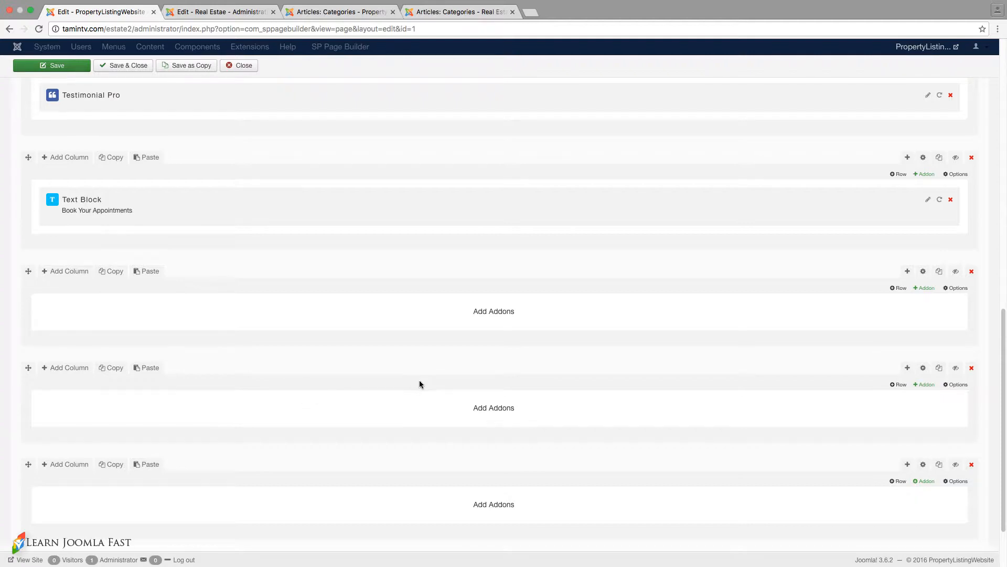
- Bring up the article categories list of the property listing site
click(341, 14)
click(237, 49)
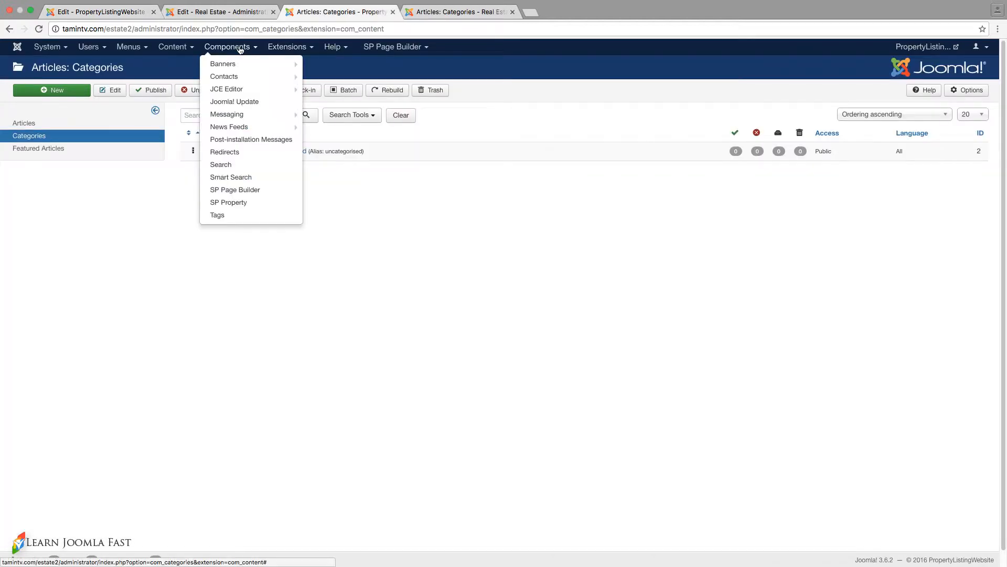
click(192, 50)
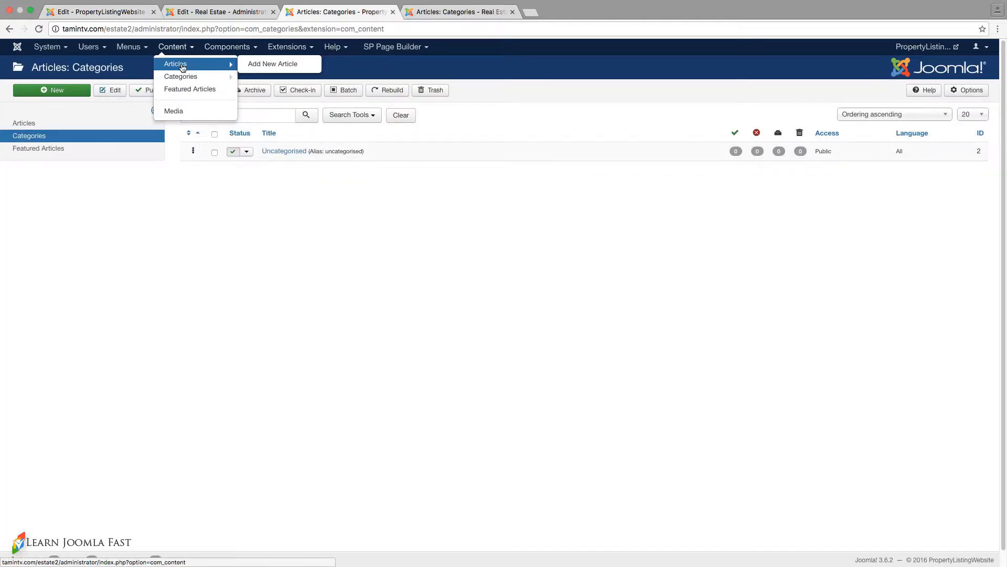
mouse_move(181, 78)
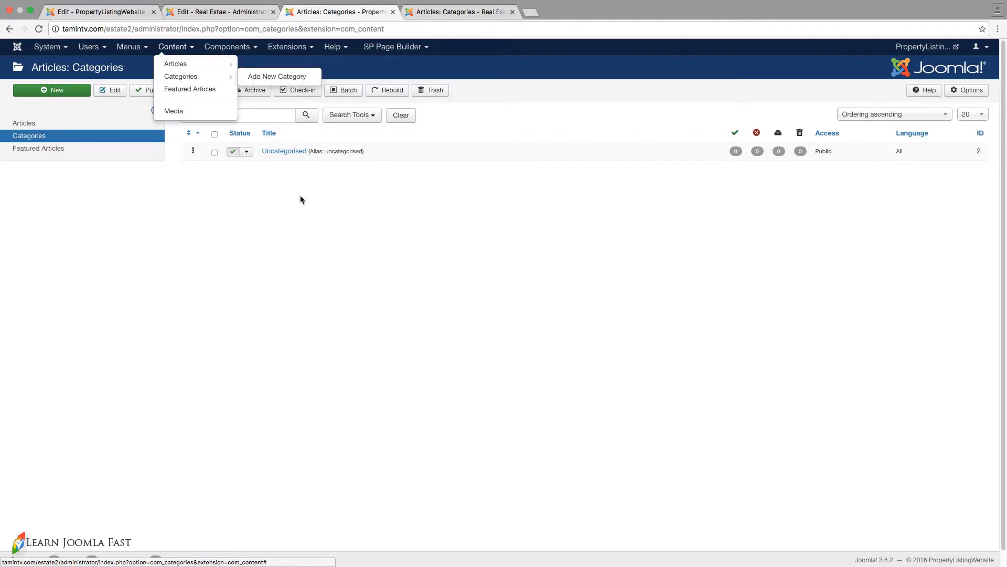
click(318, 225)
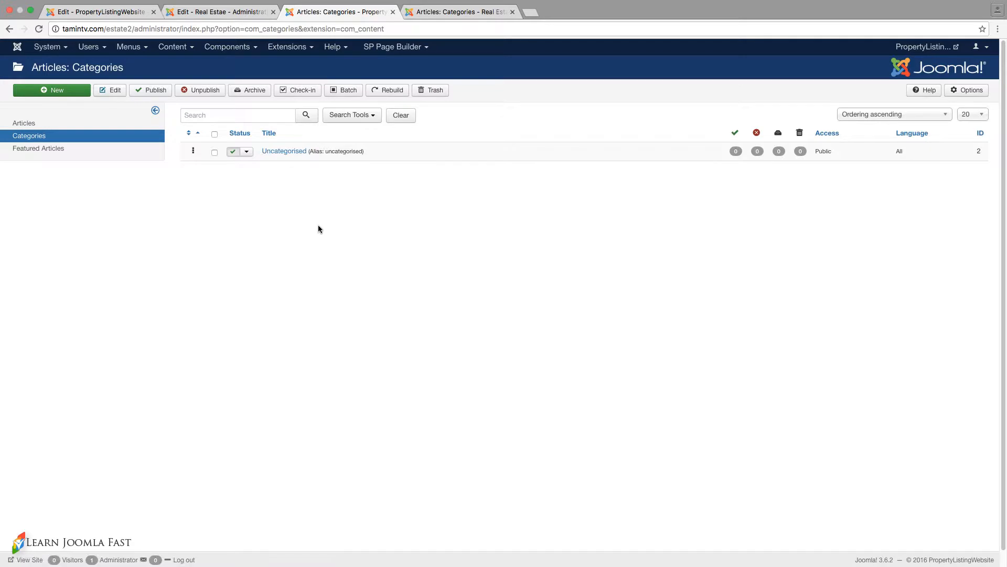
- Rename the Uncategorised article category to Blog, clear its alias so it regenerates from the title, and save and close it
click(288, 152)
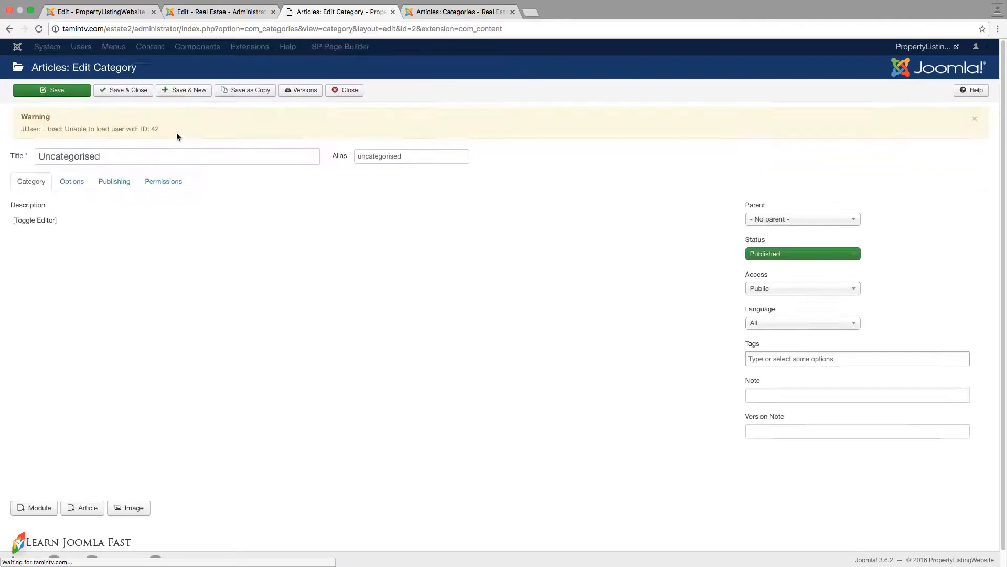
double_click(149, 155)
text(g)
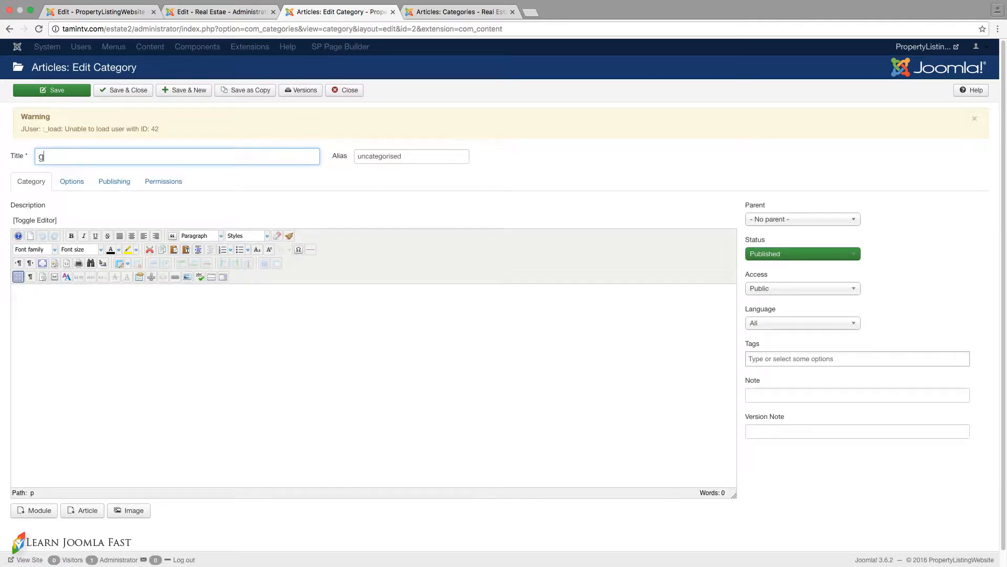
key(BackSpace)
text(Blo)
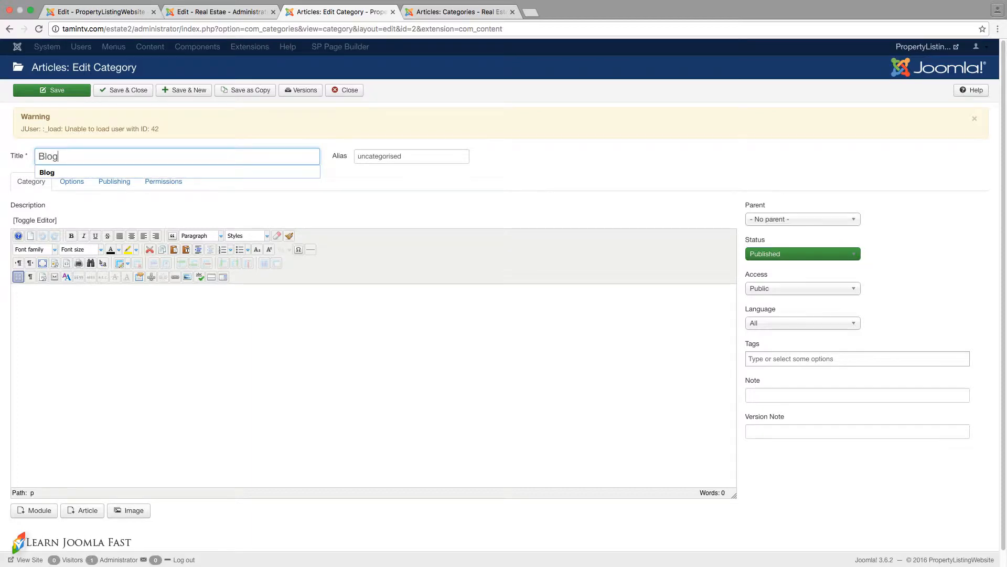
key(Tab)
key(BackSpace)
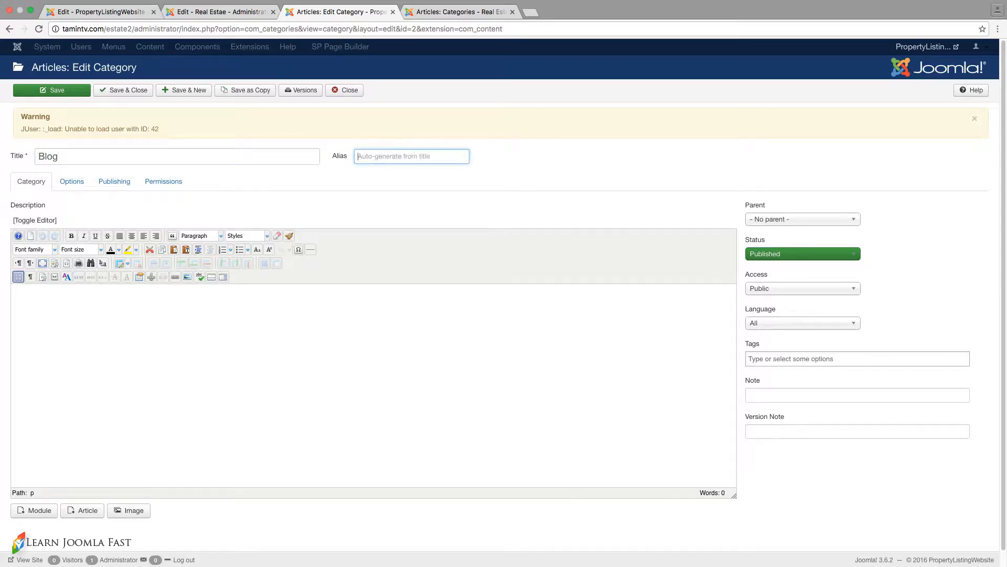
click(122, 93)
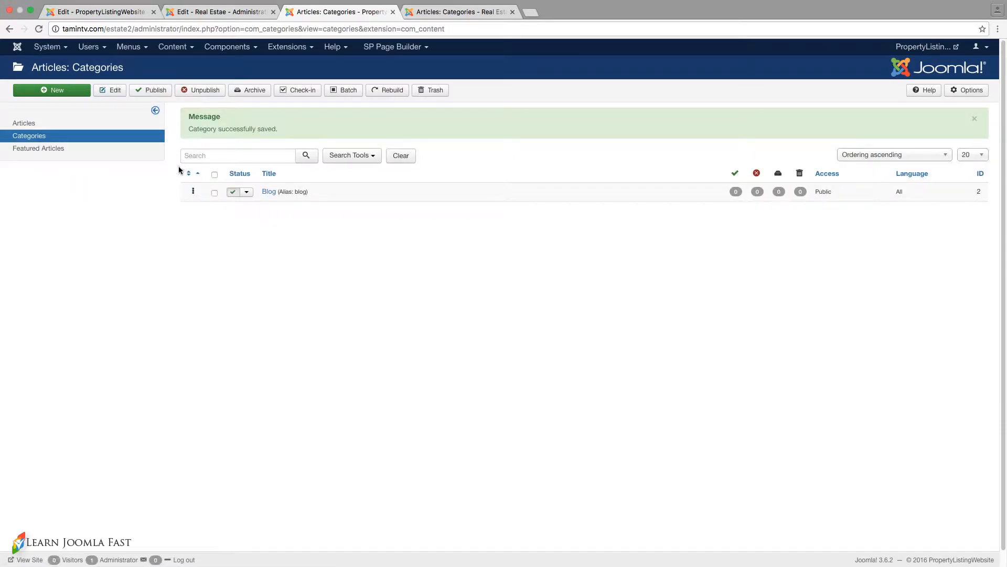
- Create an article titled "Best Real Estate Listing Website By Joomla" with lorem ipsum text and a read-more break after the first paragraph
click(107, 125)
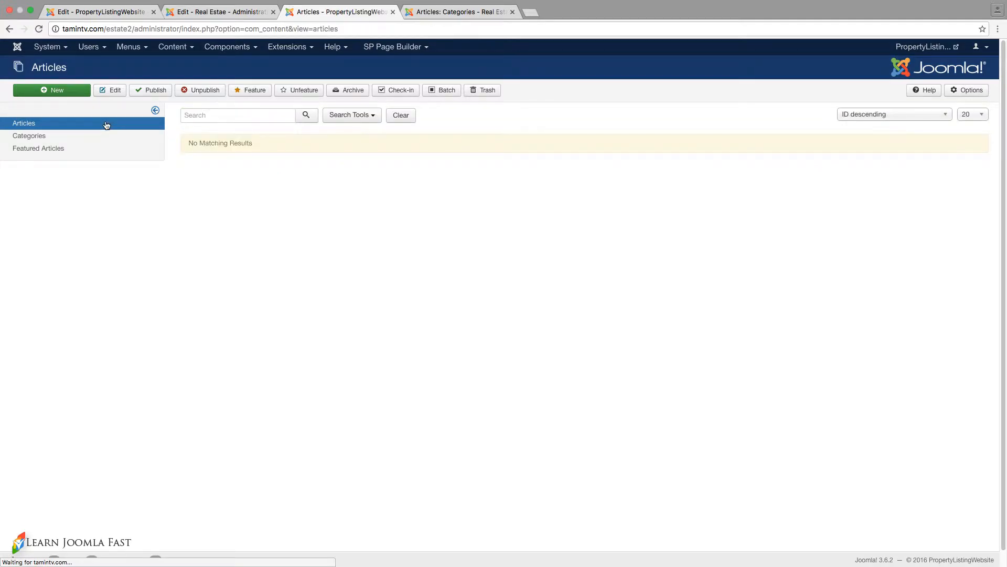
click(74, 93)
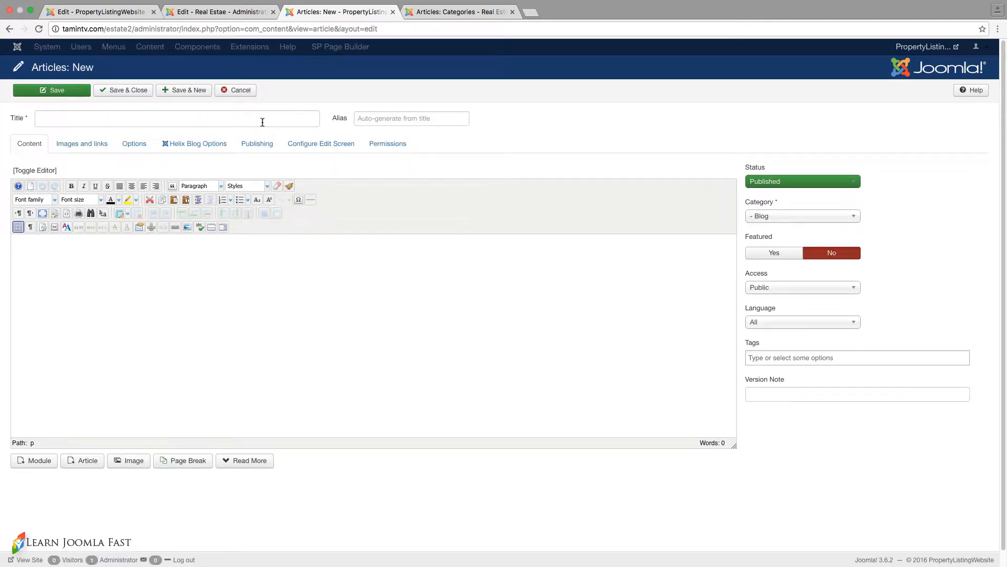
click(263, 121)
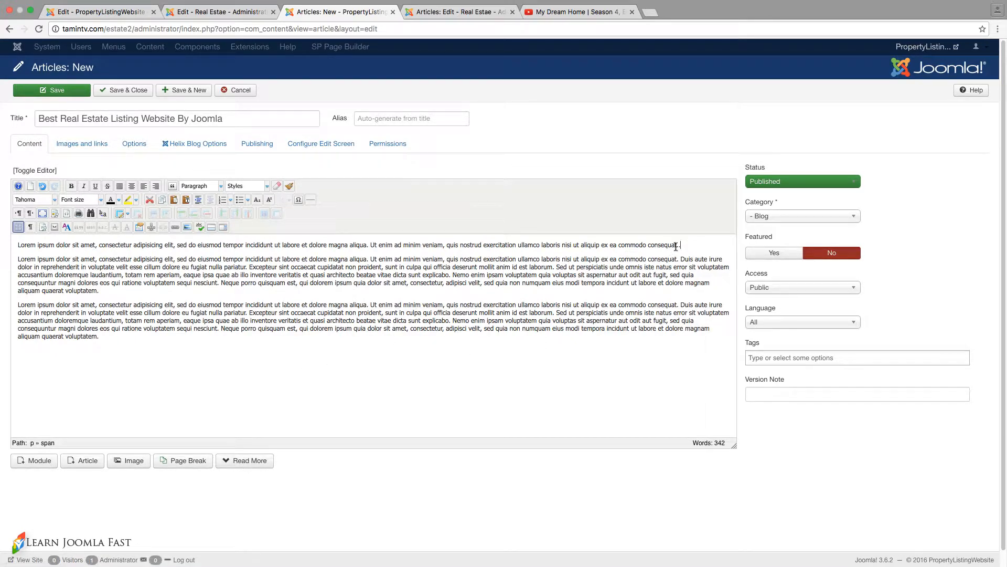
click(250, 461)
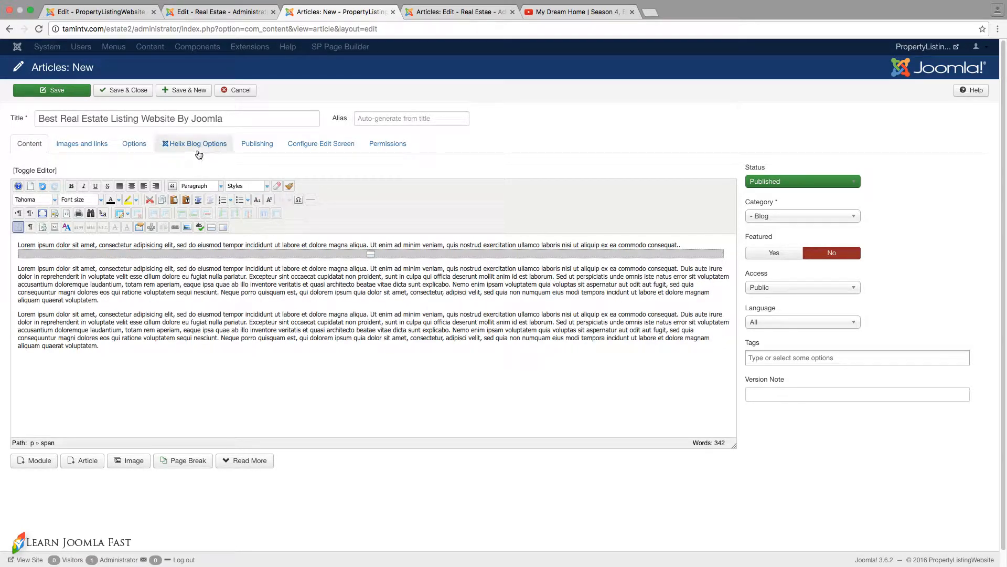
- Look through the available Helix blog post formats for the article and choose Video
click(196, 145)
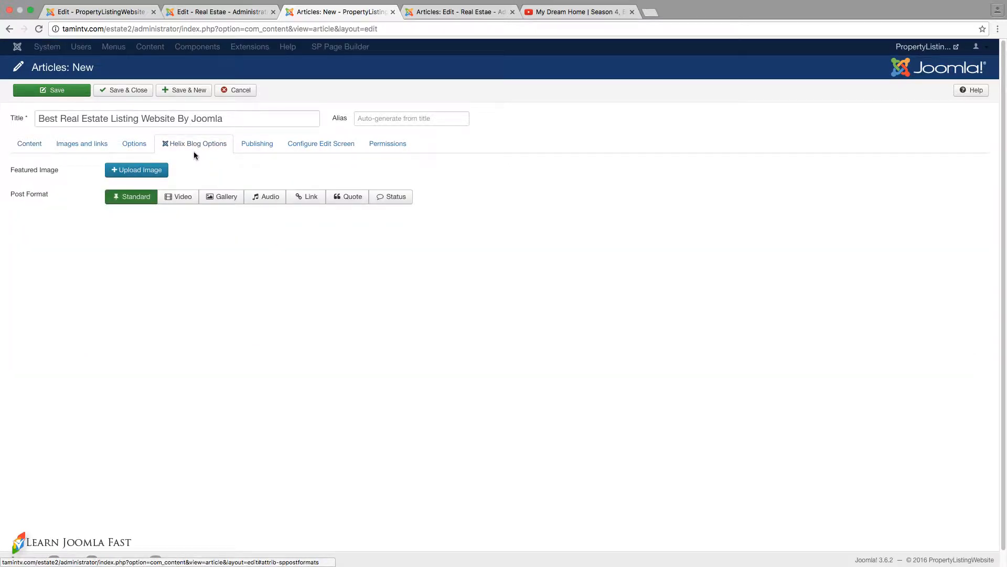
click(176, 199)
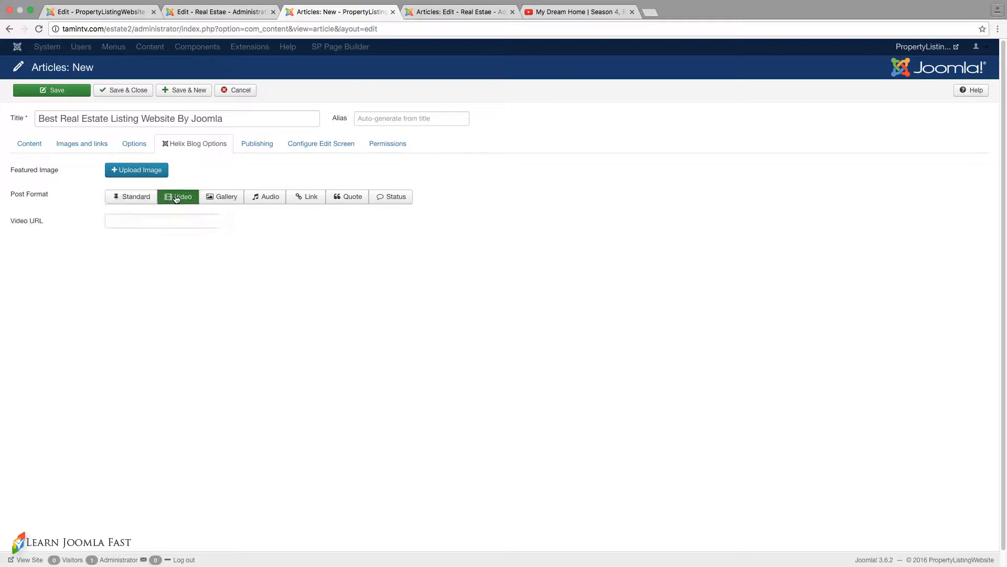
click(229, 203)
click(263, 204)
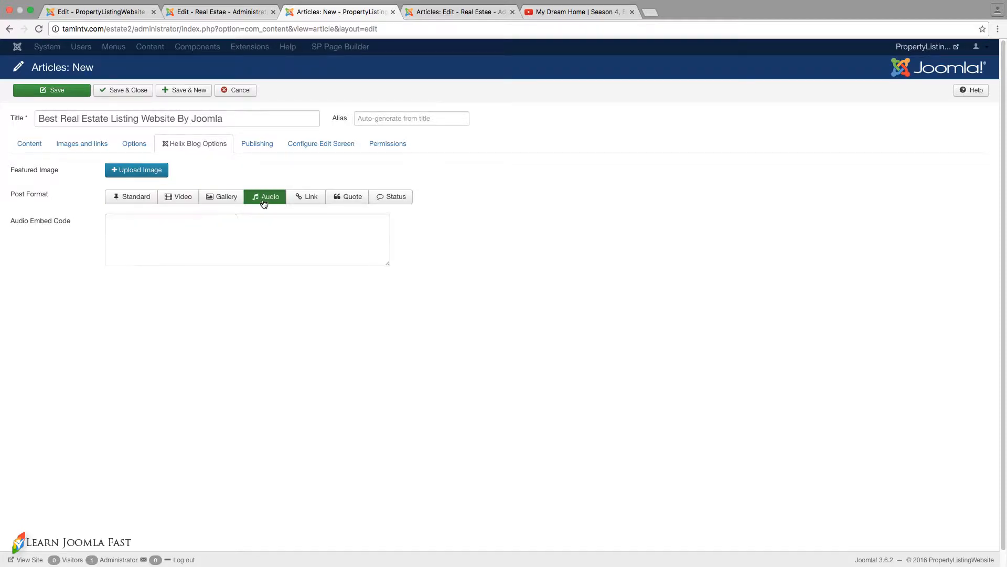
click(315, 203)
click(359, 202)
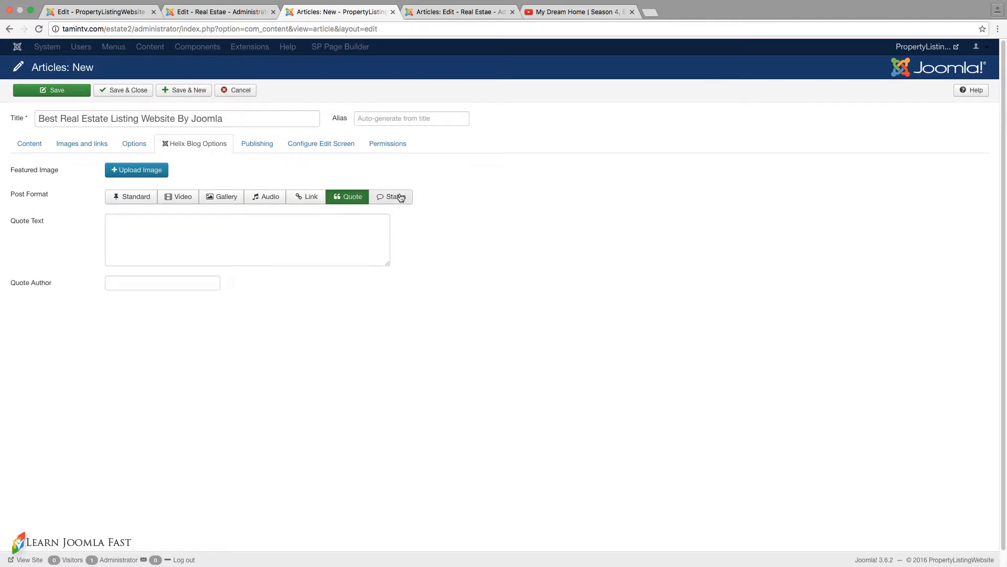
click(401, 197)
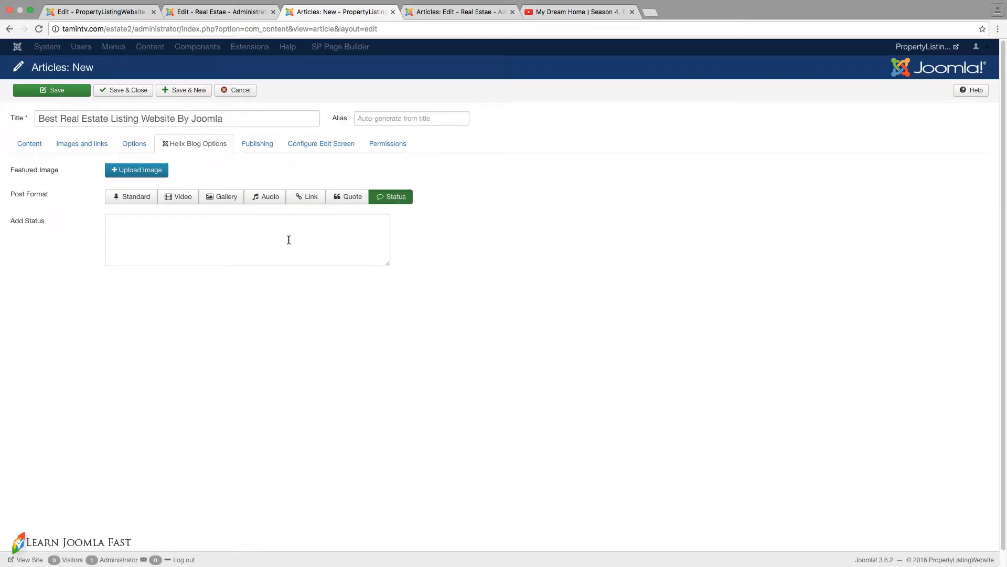
click(183, 198)
click(30, 143)
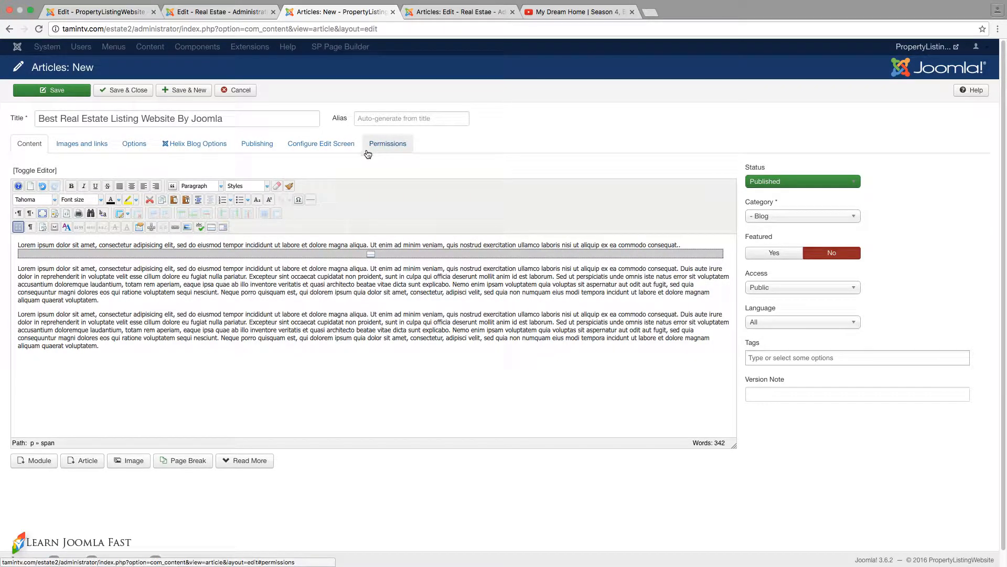
click(193, 144)
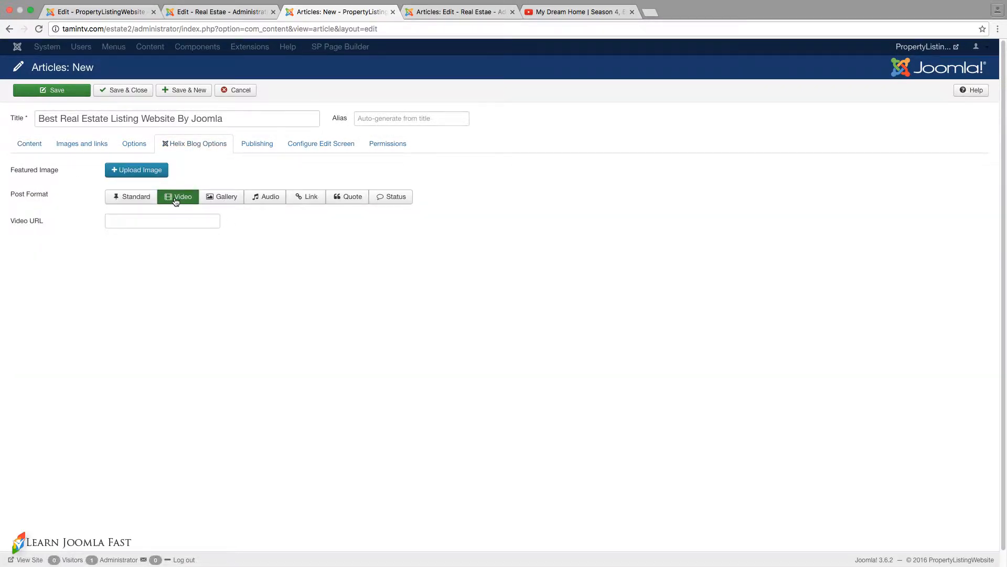
click(158, 221)
right_click(159, 221)
click(179, 273)
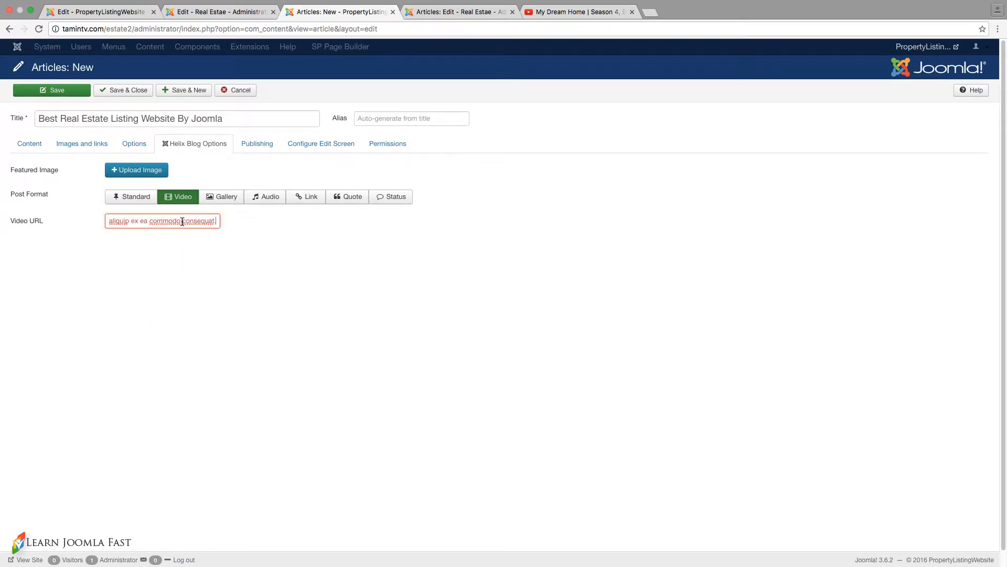
triple_click(182, 221)
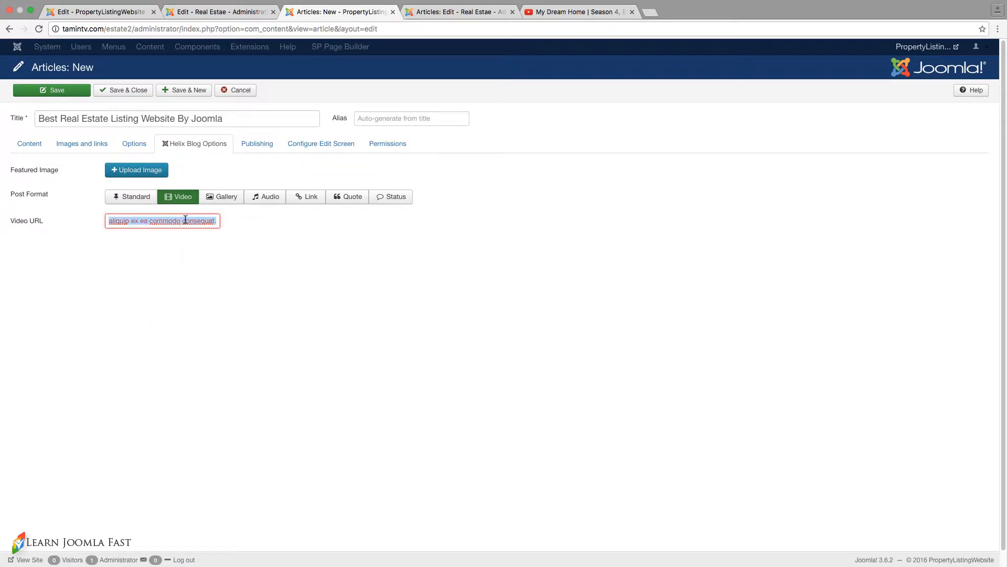
key(BackSpace)
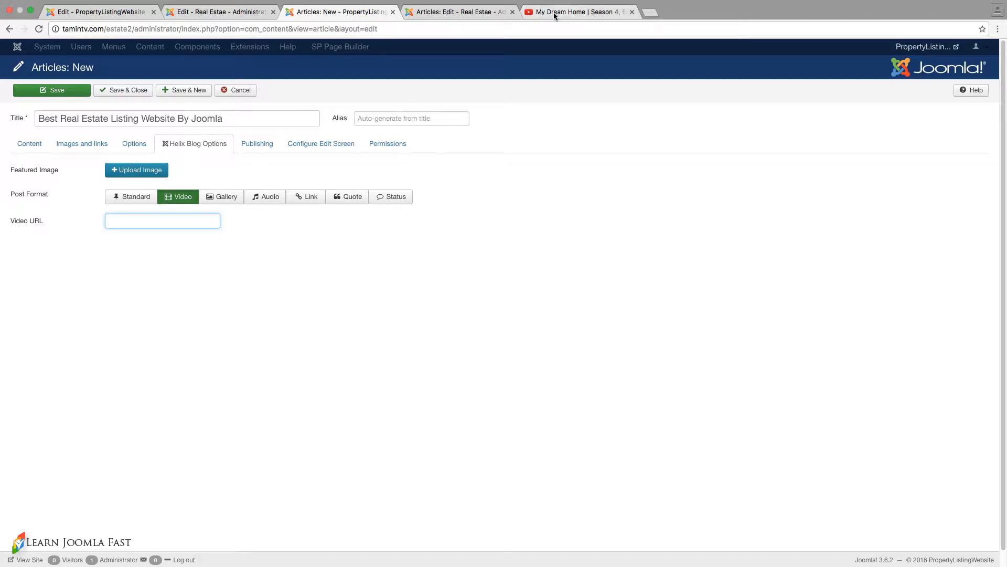
click(548, 12)
right_click(546, 26)
click(557, 49)
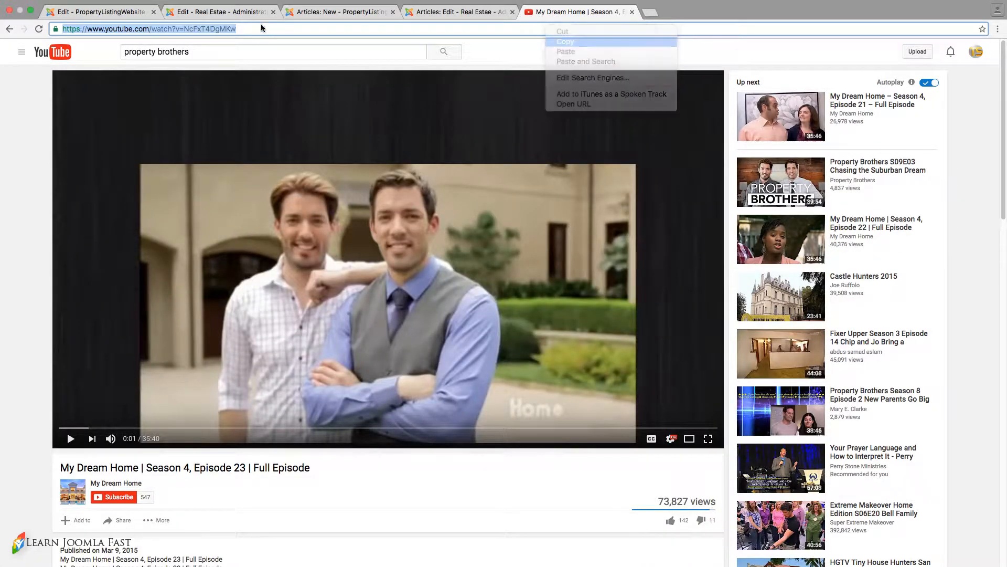
key(super+3)
right_click(153, 220)
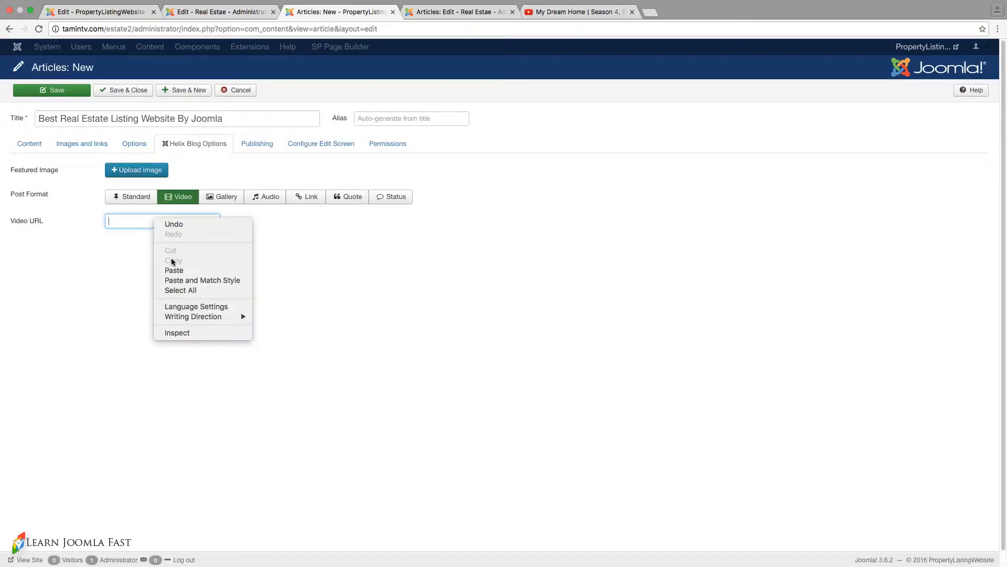
click(174, 271)
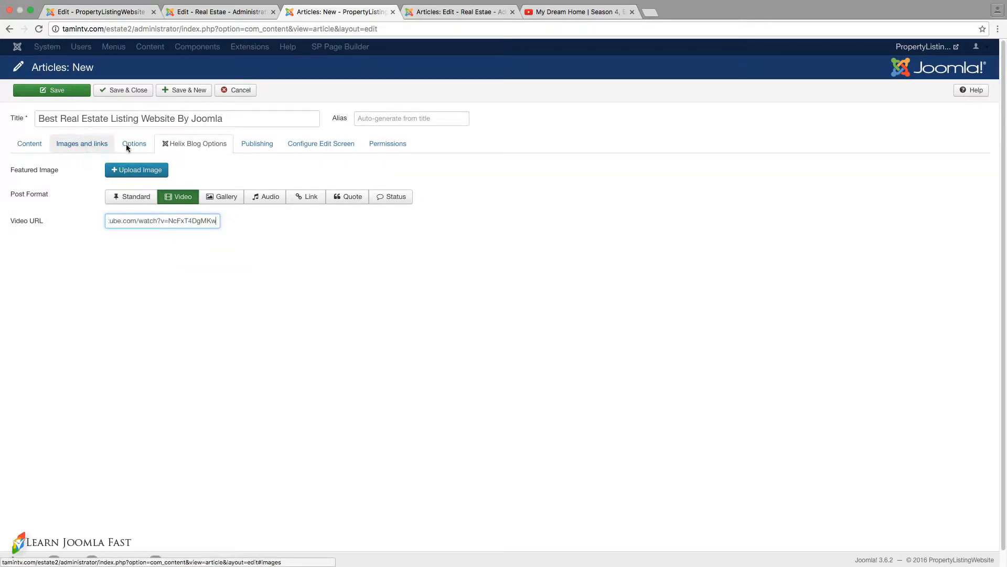
- Upload a kitchen photo as the featured image and save the article under the Blog category, opening a new blank article
click(146, 171)
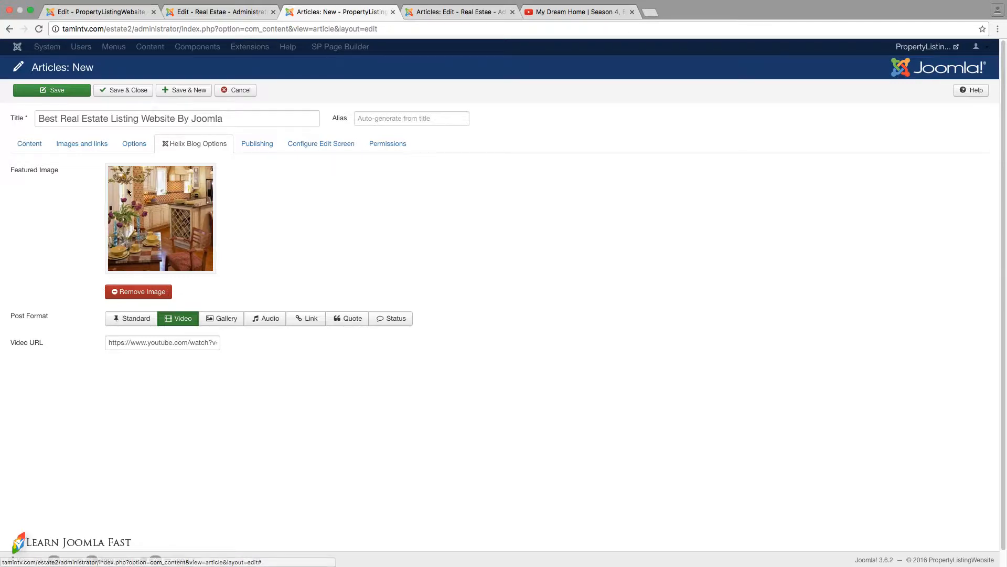
click(29, 144)
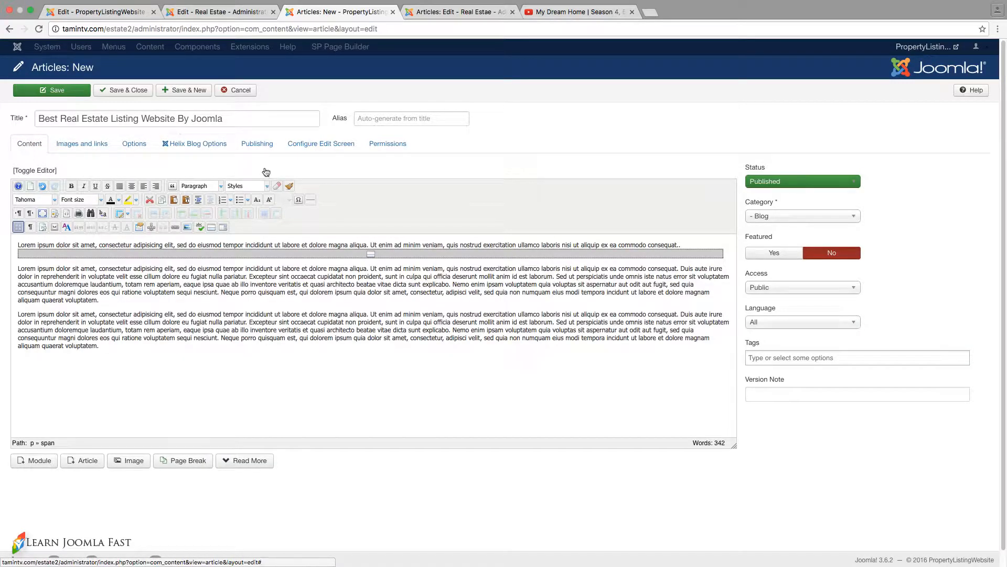
click(778, 219)
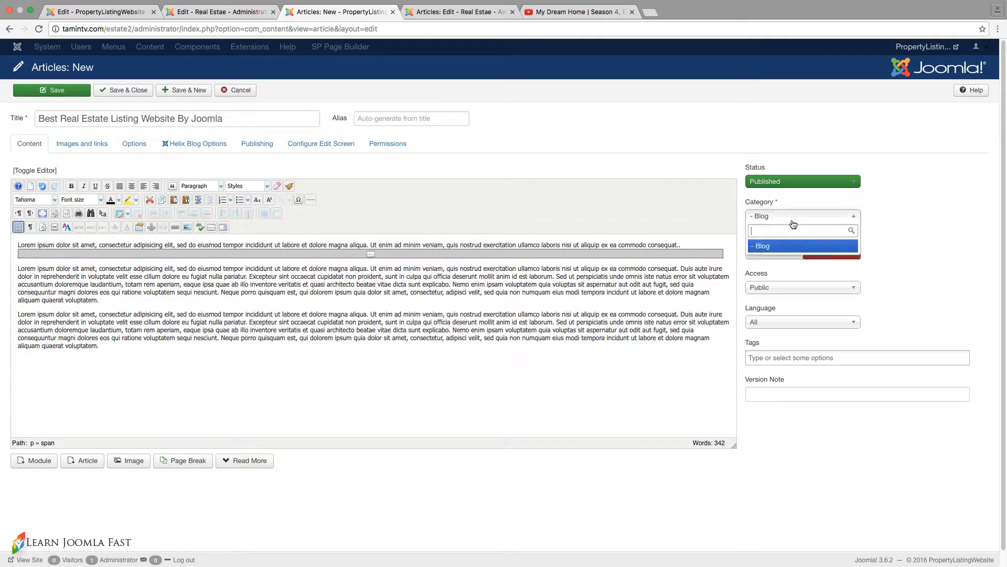
click(777, 220)
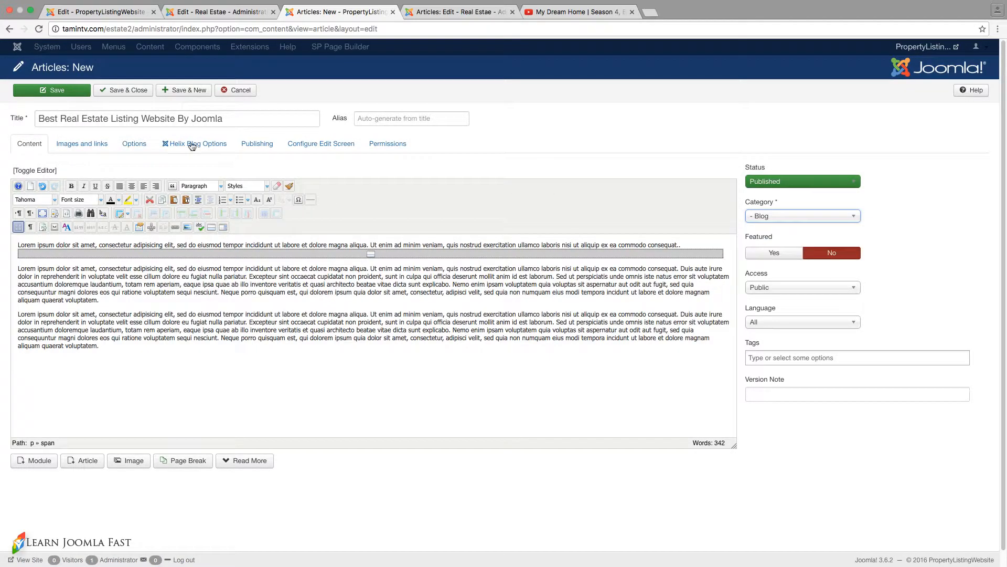
click(177, 91)
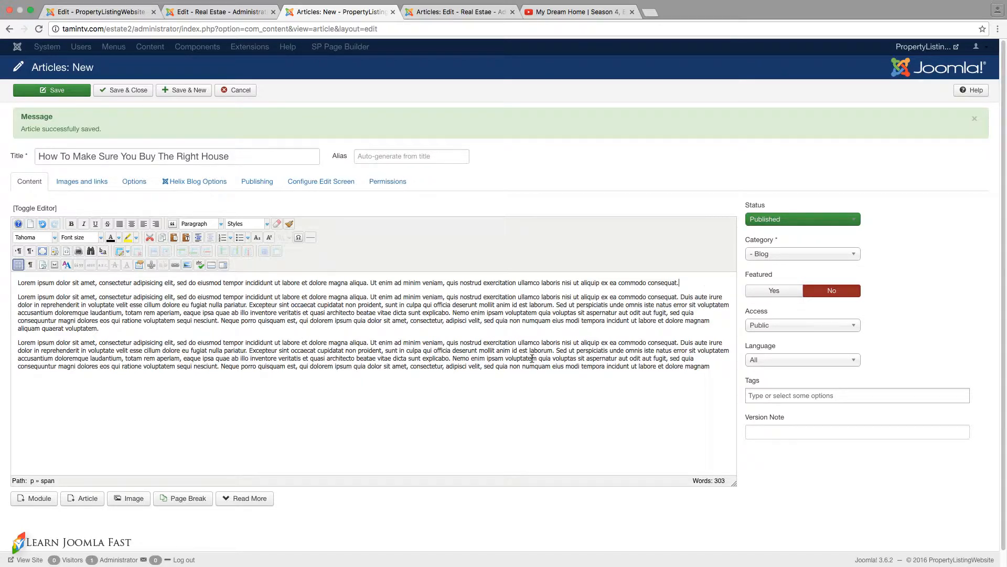
- Fill in the article "How To Make Sure You Buy The Right House" with a read-more break after the first paragraph and a dining-room featured image
click(236, 501)
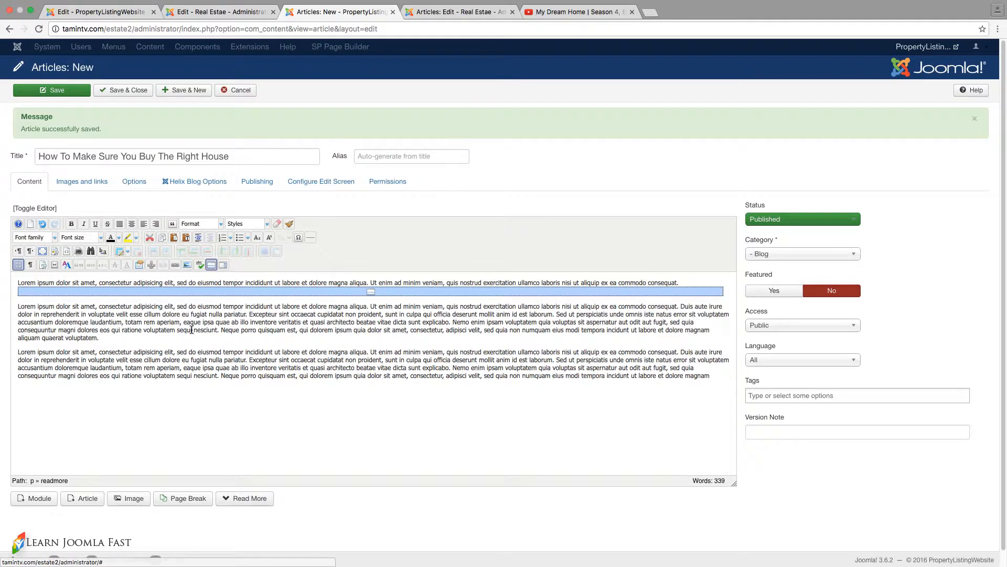
click(194, 183)
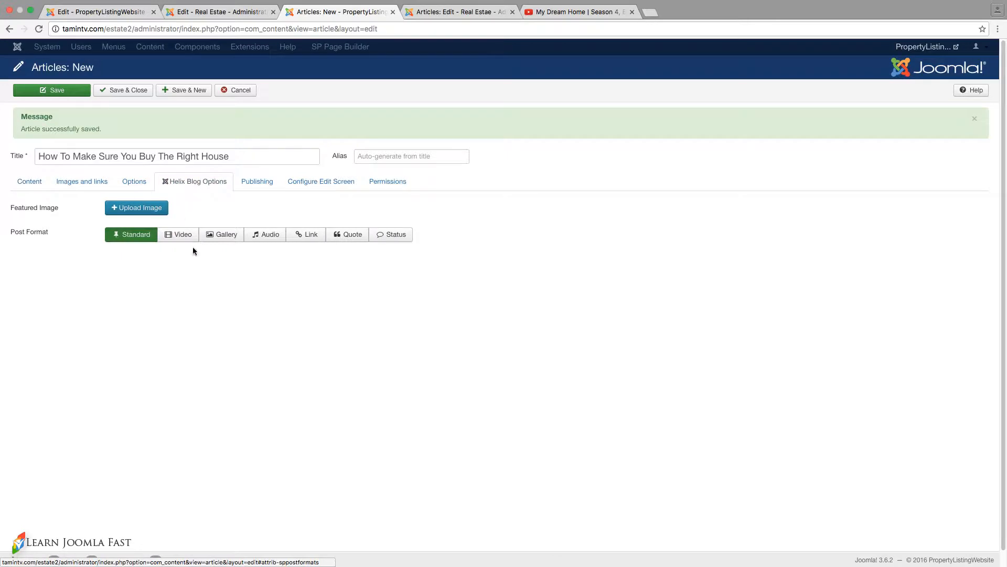
click(151, 209)
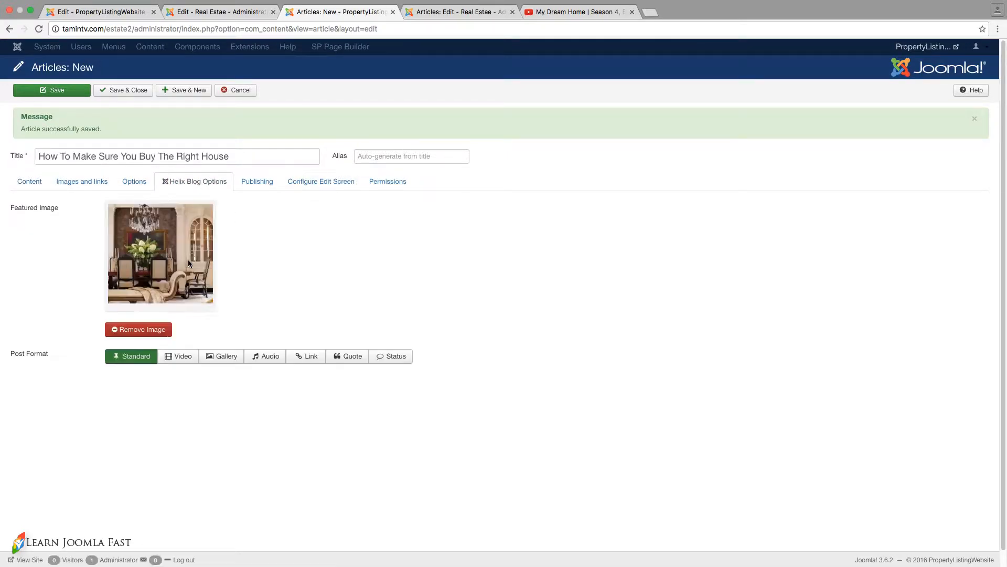
click(31, 182)
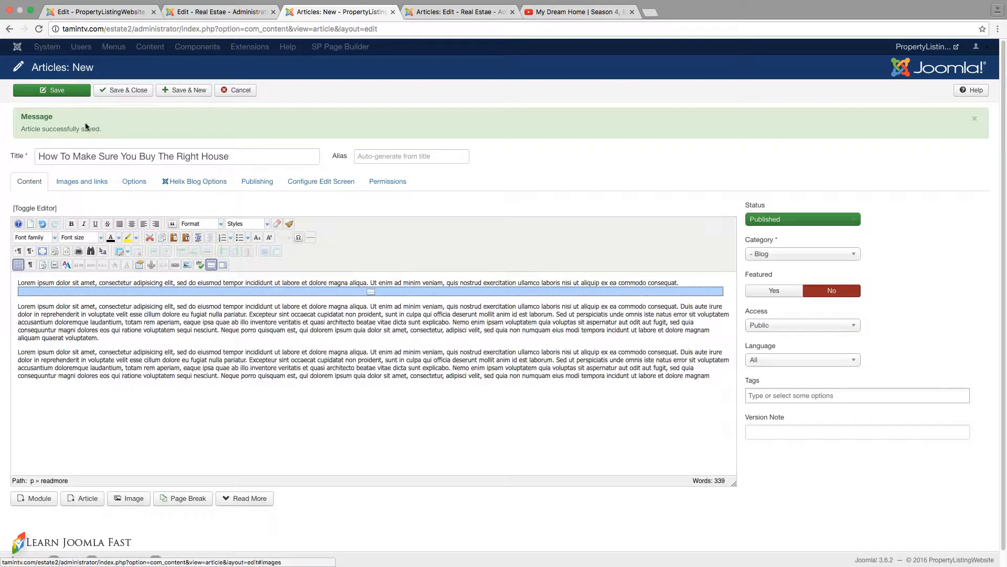
- Save and close the article, and open the Default editor profile of the JCE Editor component
click(125, 91)
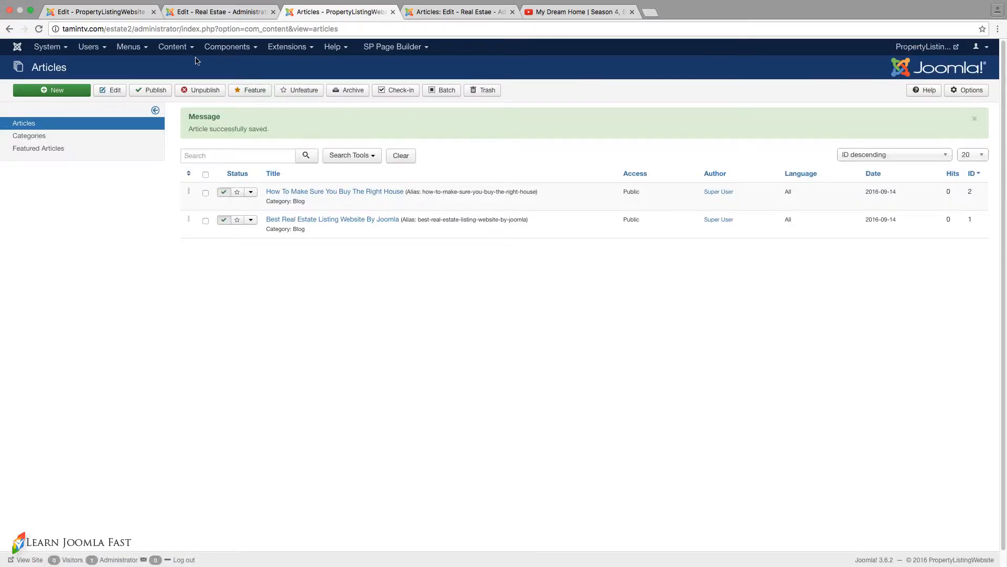
click(212, 48)
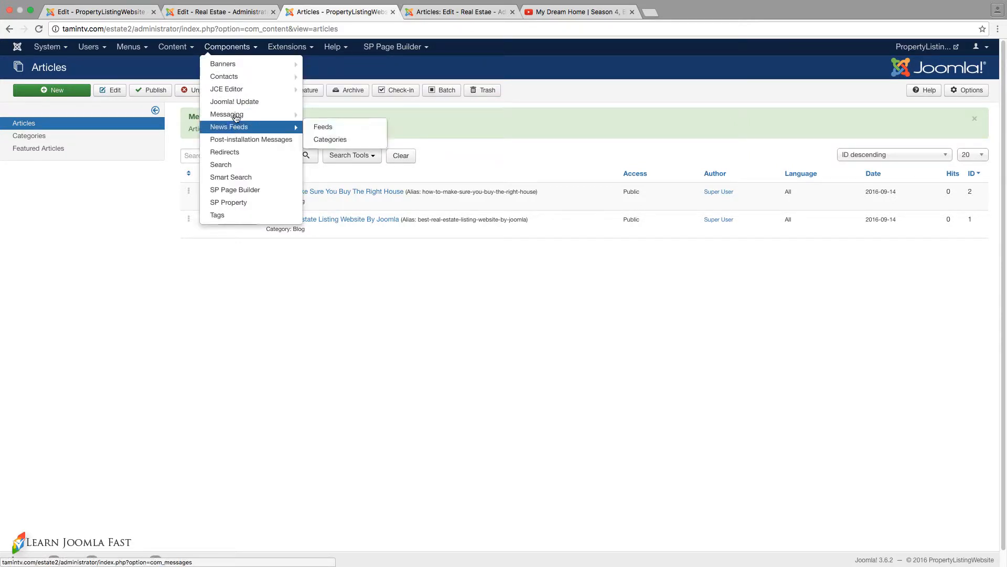
click(288, 93)
click(89, 139)
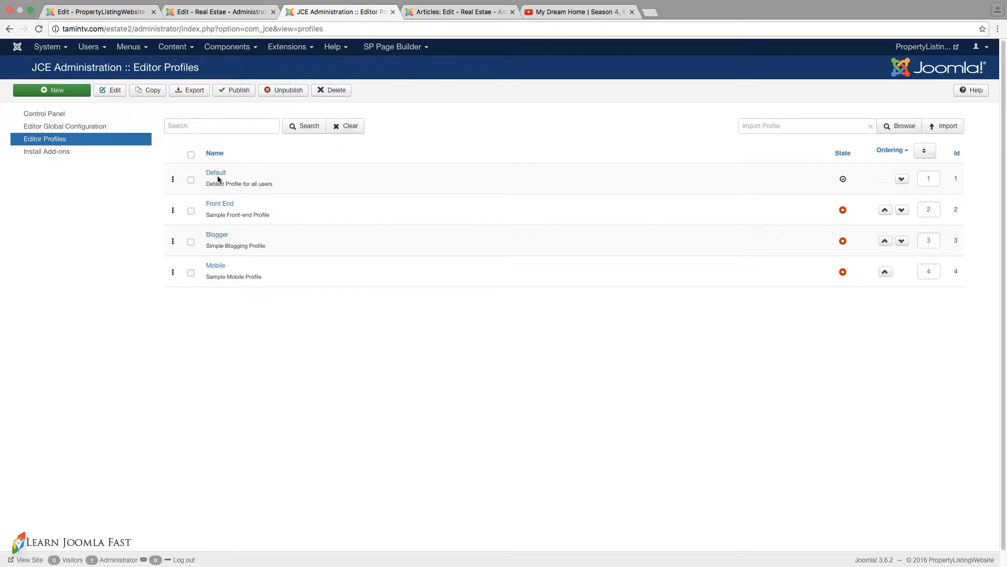
click(217, 173)
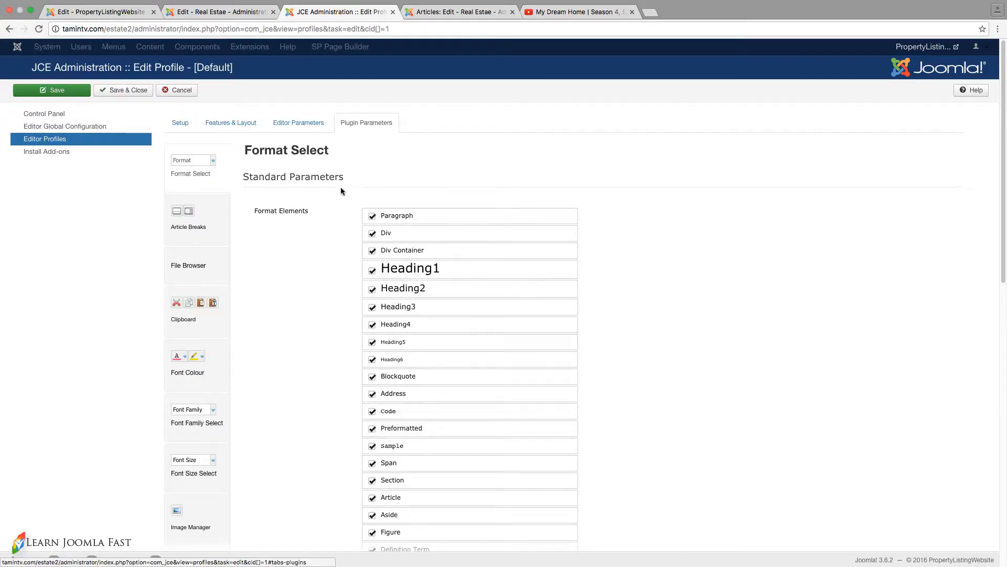
- Allow IFrames in the Media Support plugin parameters of the Default profile, and save and close the profile
scroll(341, 191, down, 5)
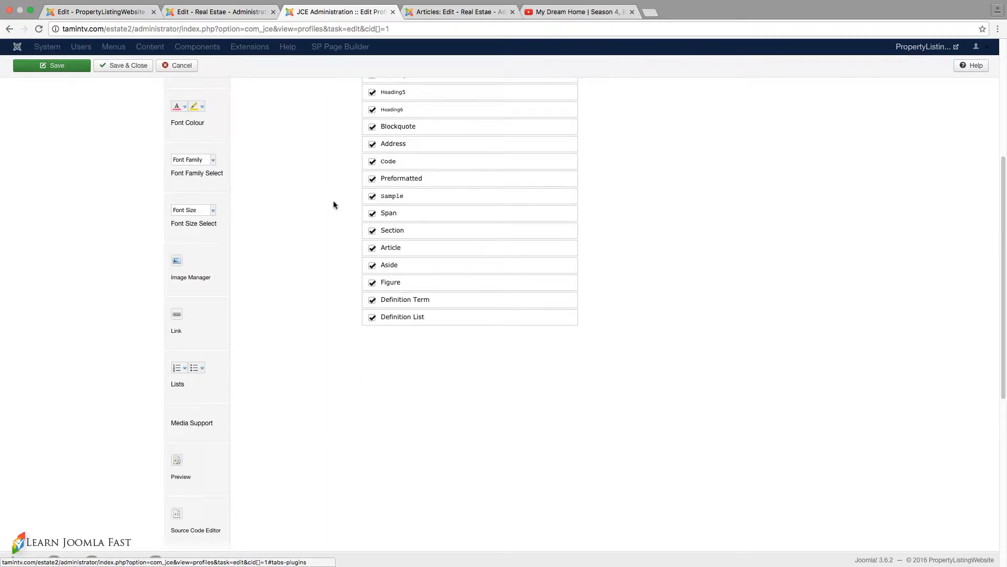
click(201, 422)
scroll(342, 302, up, 5)
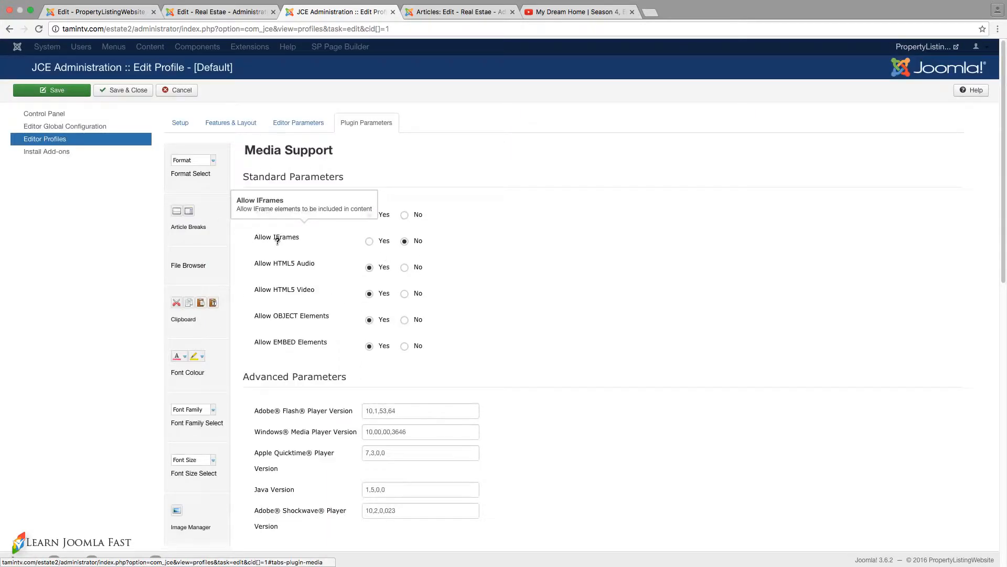
click(369, 242)
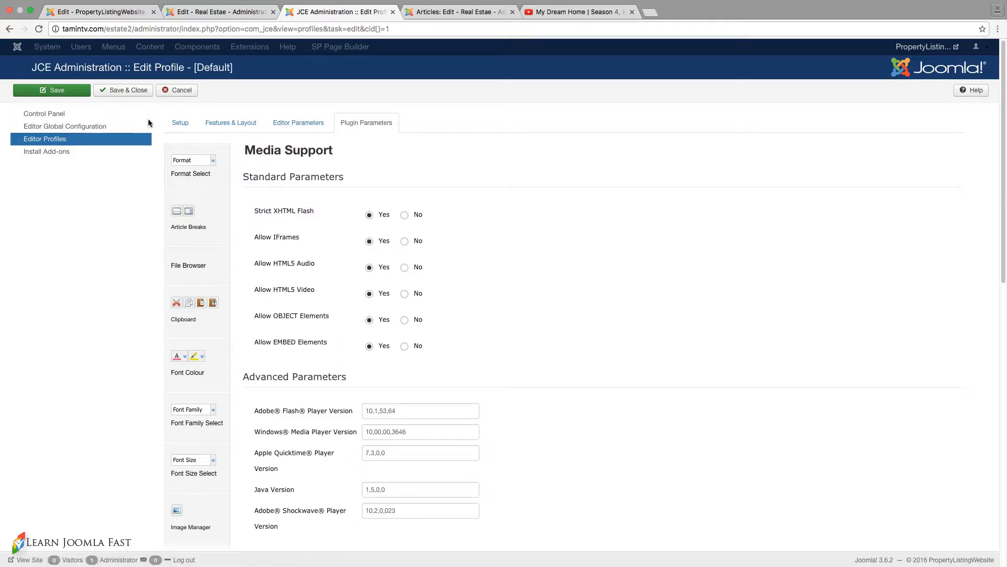
click(129, 89)
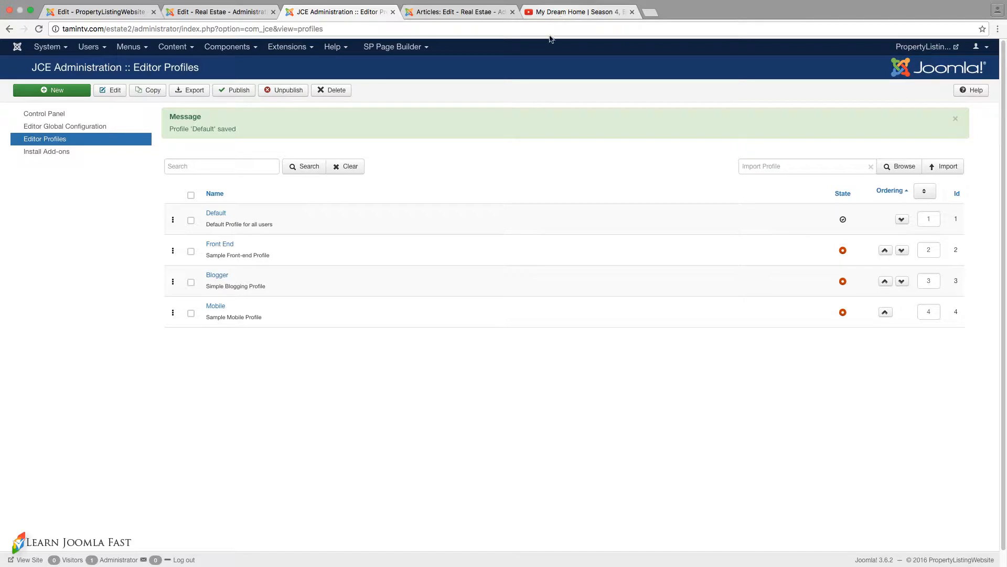
- Copy the iframe embed code of the My Dream Home Season 4, Episode 23 video on YouTube
click(569, 12)
scroll(471, 257, down, 5)
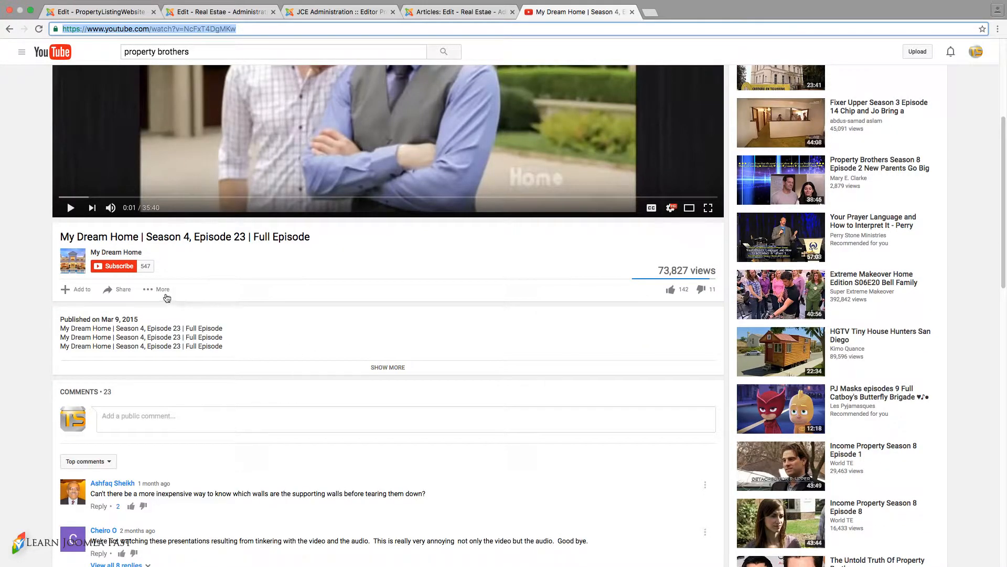
click(163, 290)
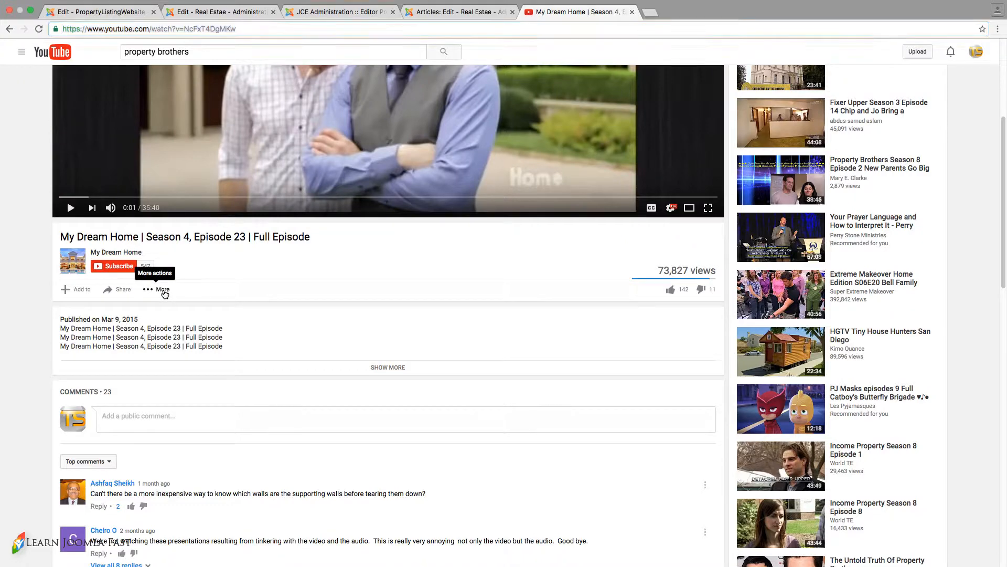
click(274, 295)
click(124, 290)
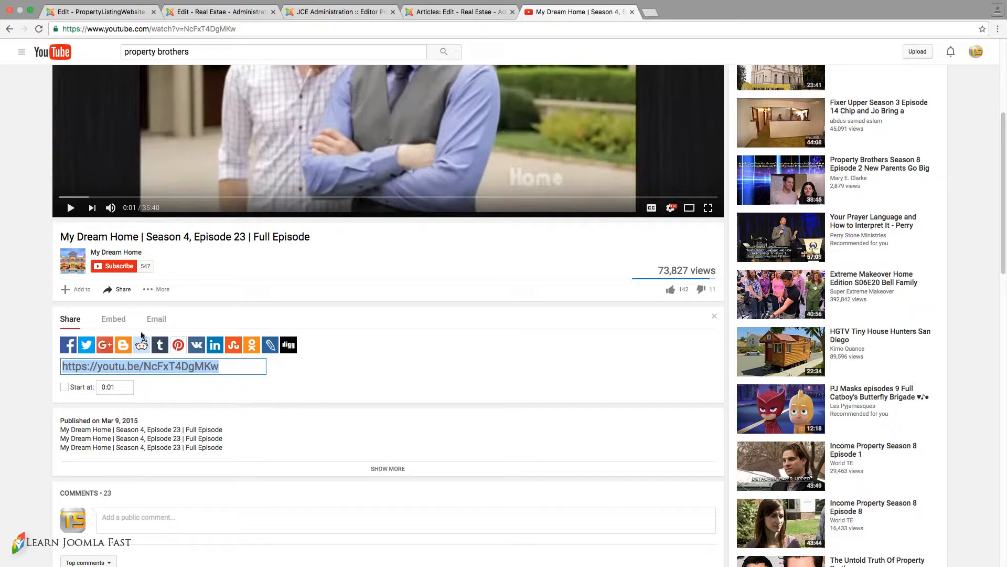
click(117, 321)
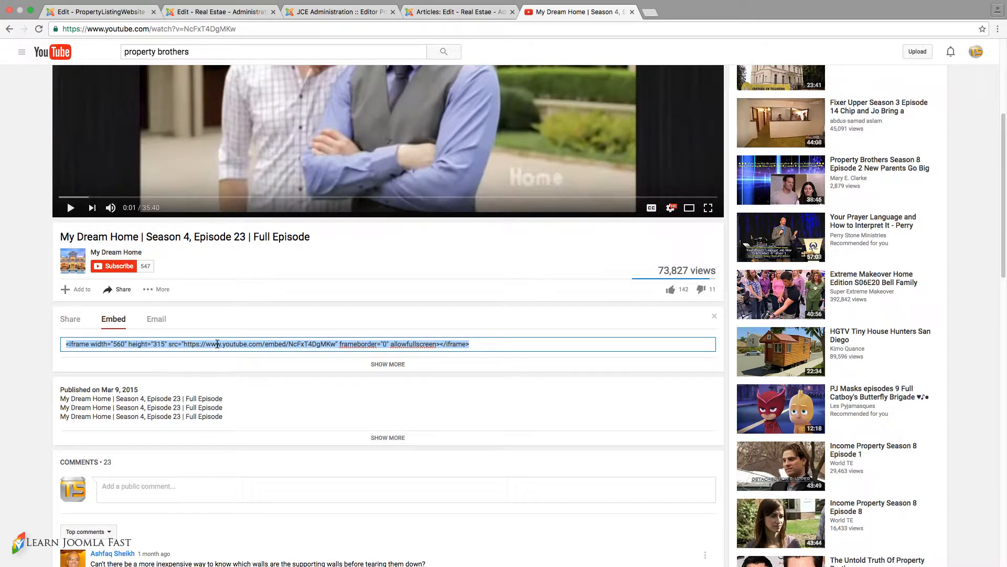
right_click(217, 343)
click(237, 401)
- Replace the YouTube link paragraph in the source code of "How To Make Sure You Buy The Right House" with the copied iframe embed code
click(315, 12)
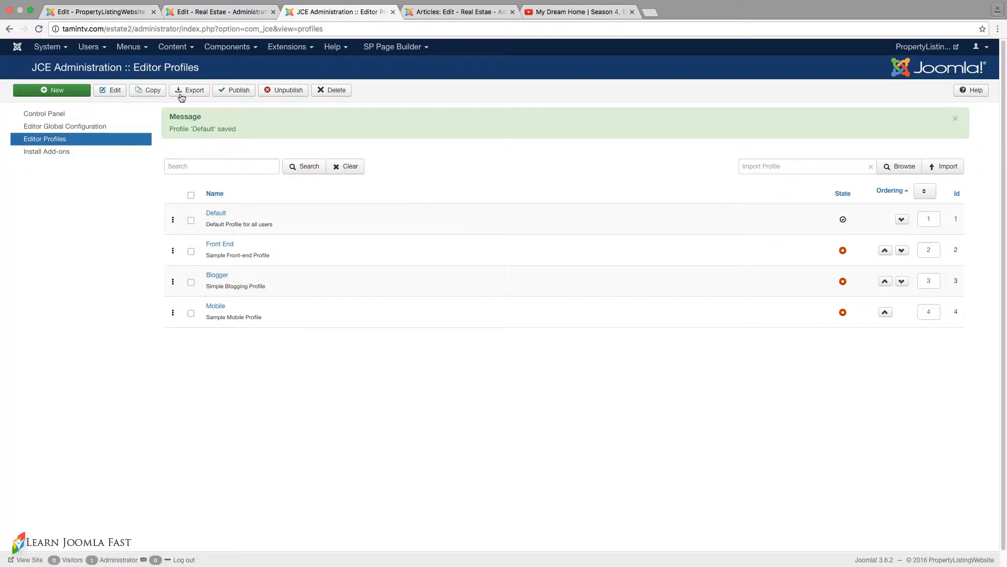
click(173, 47)
mouse_move(182, 64)
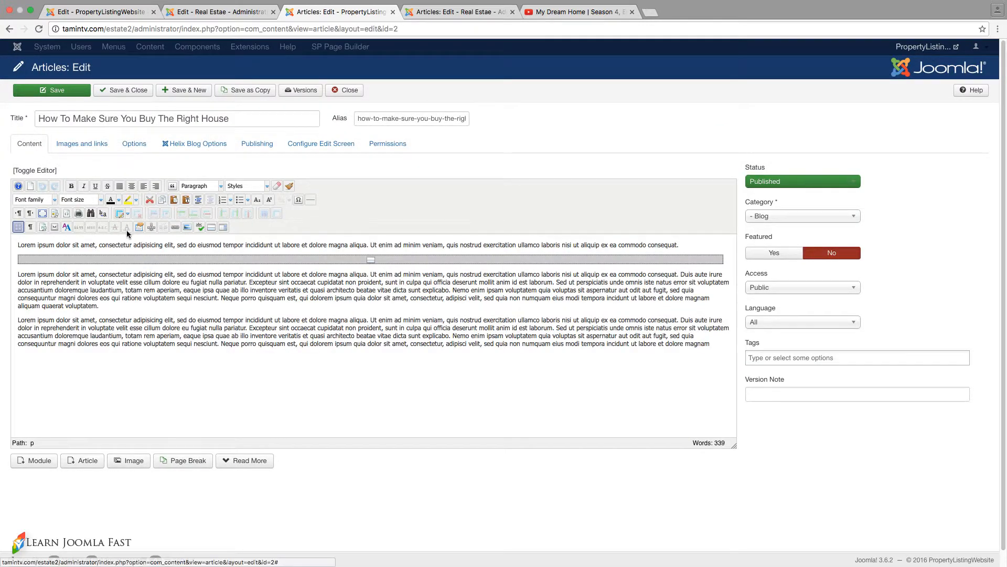
click(66, 214)
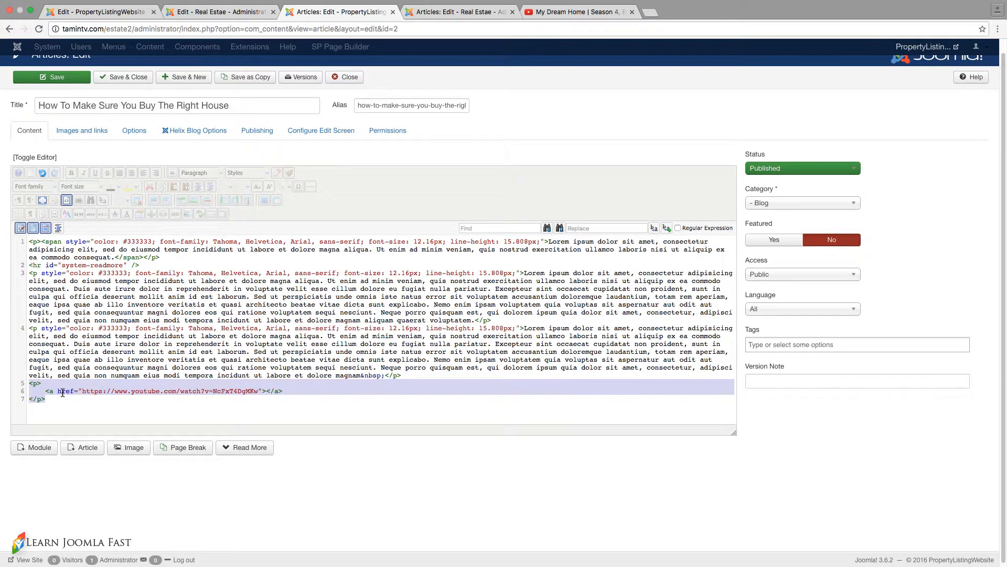
key(super+v)
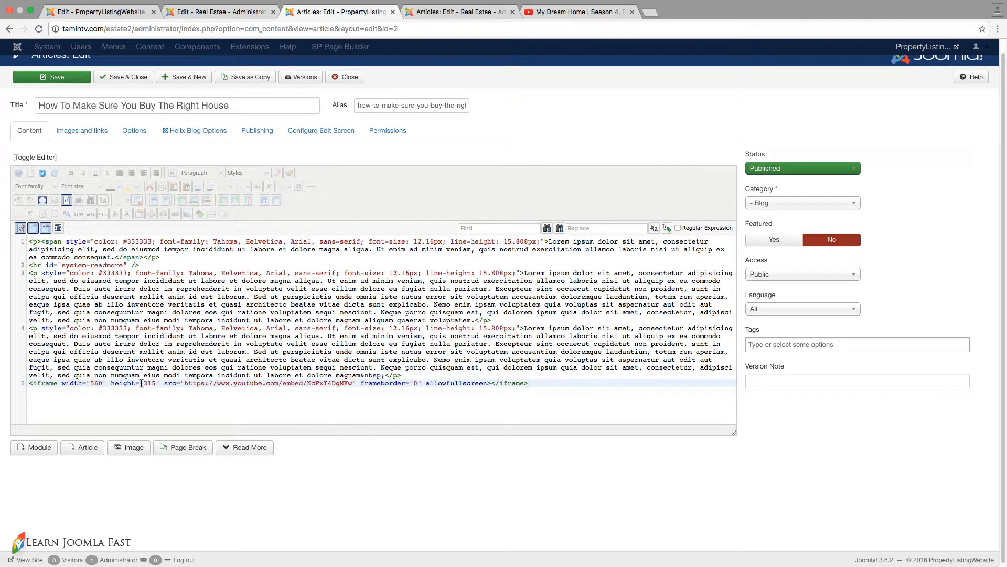
click(66, 200)
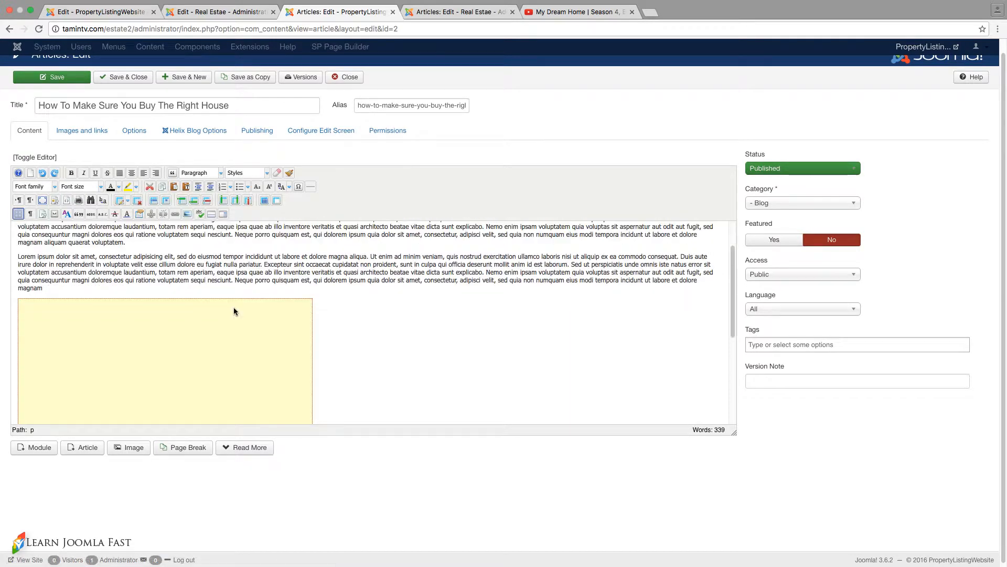
- Center the embedded video below the article text, and save and close the article
click(238, 331)
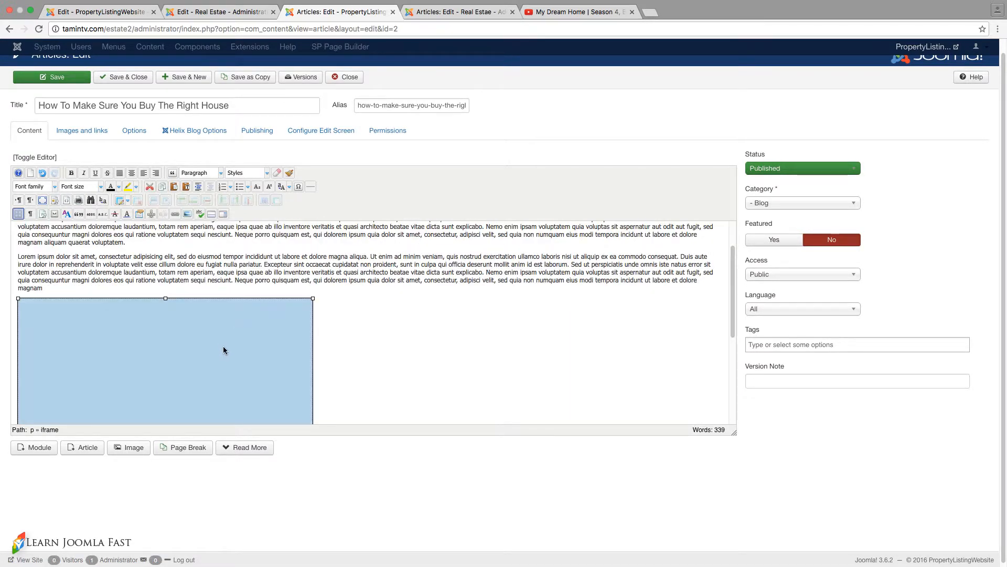
click(132, 172)
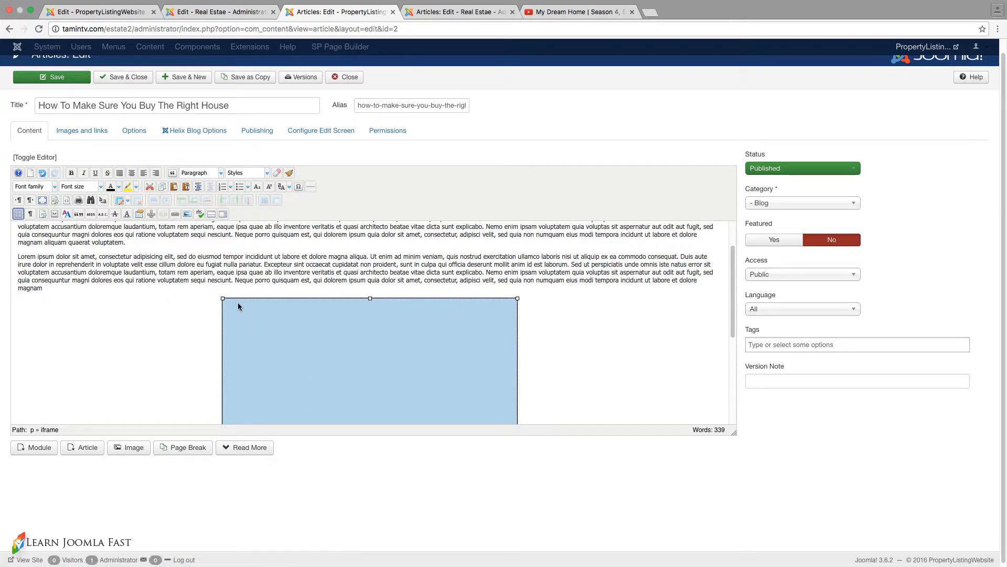
drag(223, 298, 160, 298)
click(160, 298)
scroll(367, 294, up, 3)
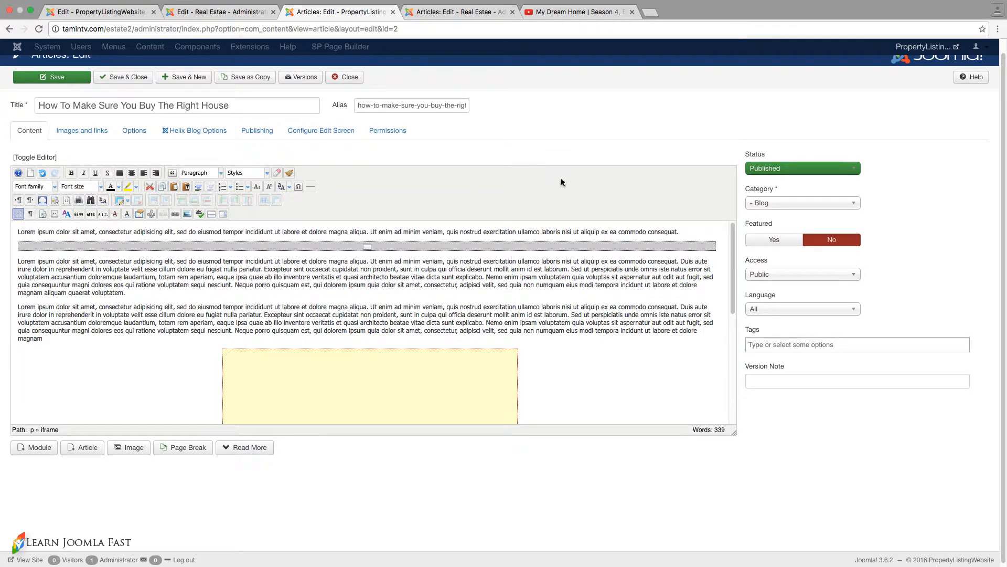
scroll(562, 182, up, 1)
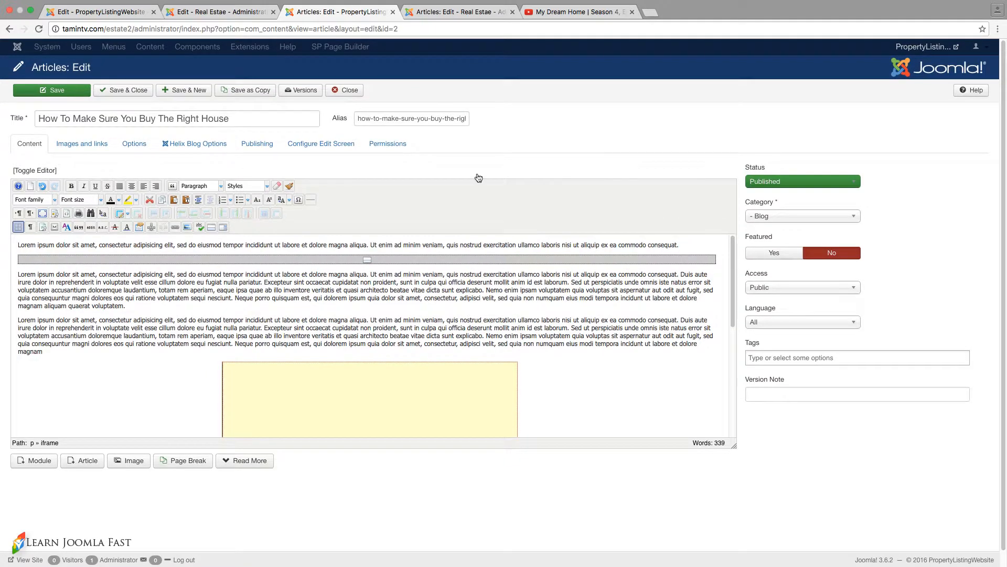
click(131, 92)
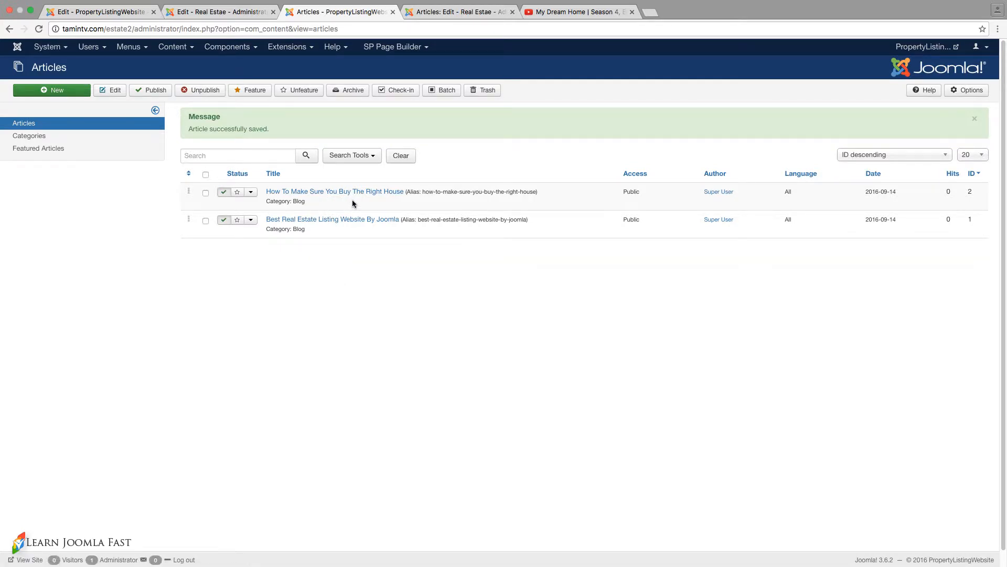
- Add an Articles addon to the empty row below the Book Your Appointments text block in the SP Page Builder page
click(110, 13)
scroll(286, 300, up, 8)
scroll(324, 263, down, 6)
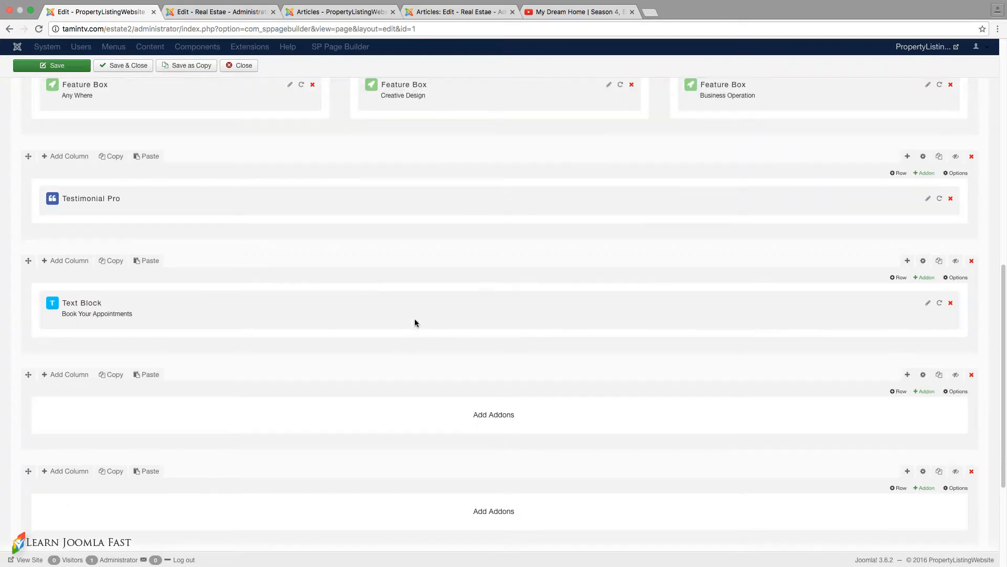
scroll(475, 344, down, 1)
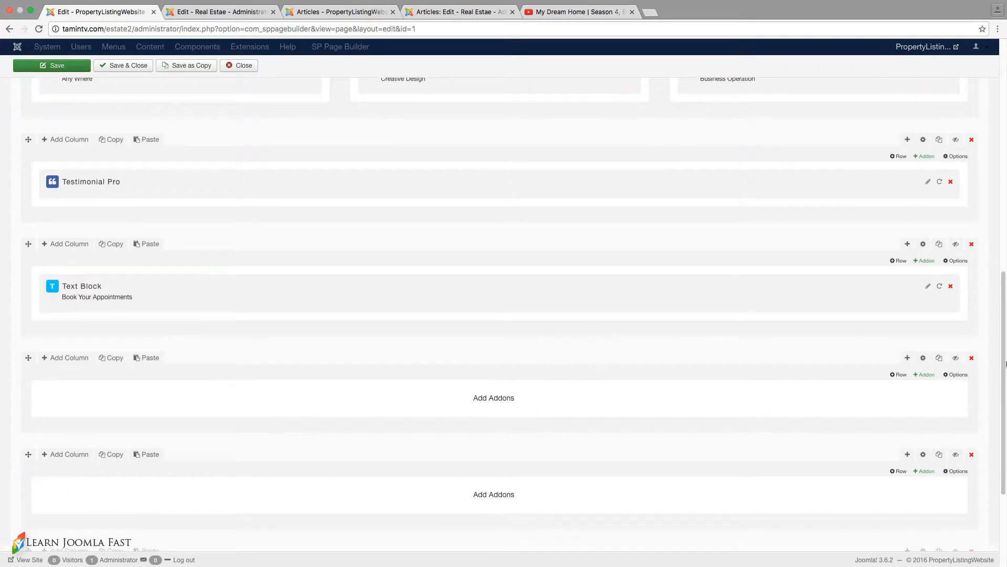
click(925, 375)
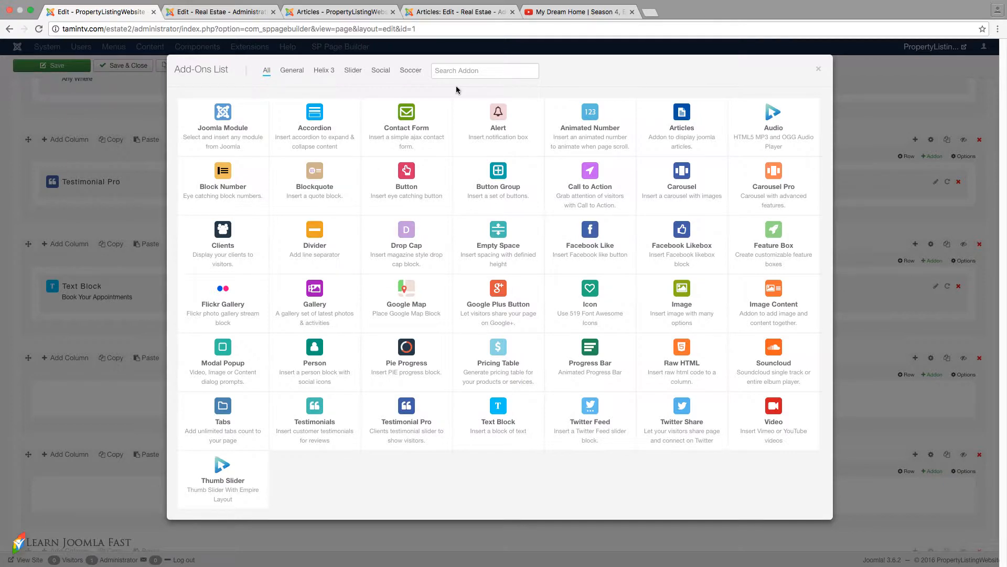
click(681, 113)
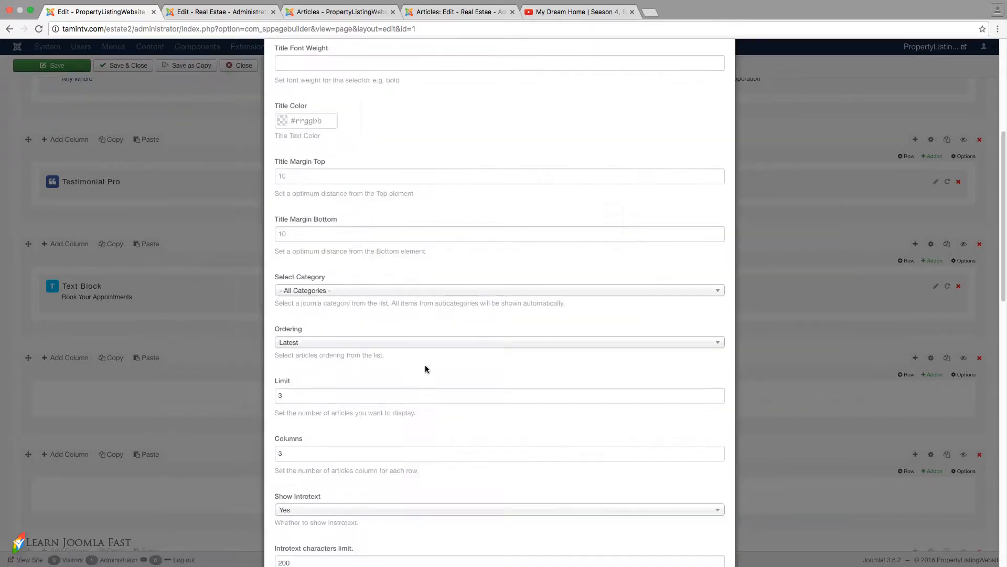
- Set the Articles addon's category to Blog, its title font weight to 600 and its introtext limit to 110 characters
click(332, 294)
click(304, 336)
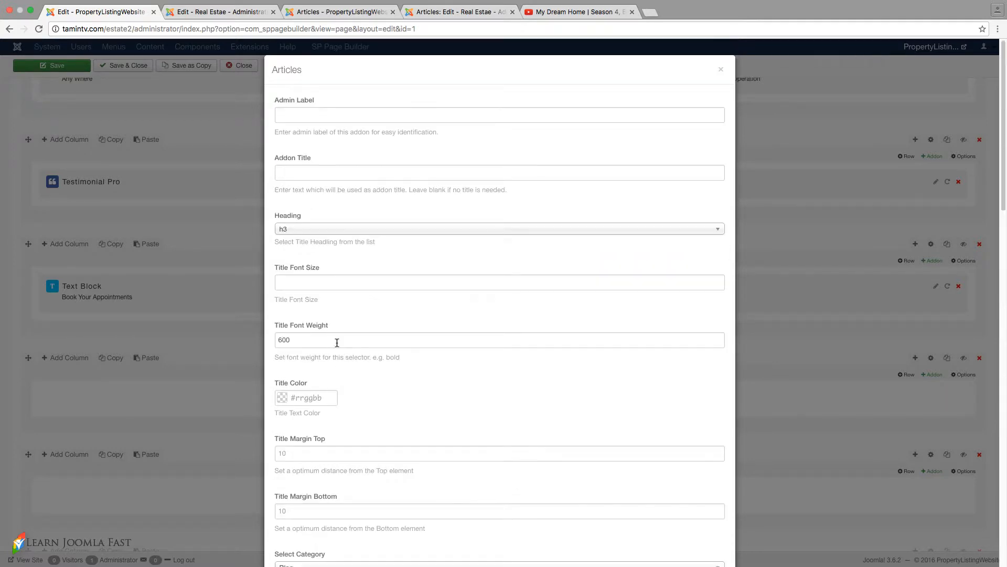
scroll(330, 326, down, 1)
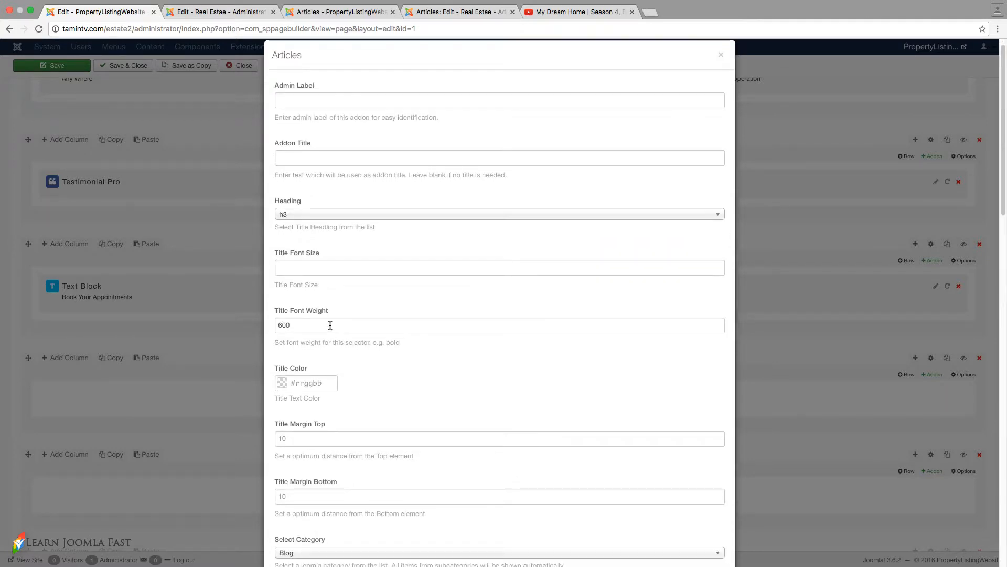
drag(309, 324, 279, 324)
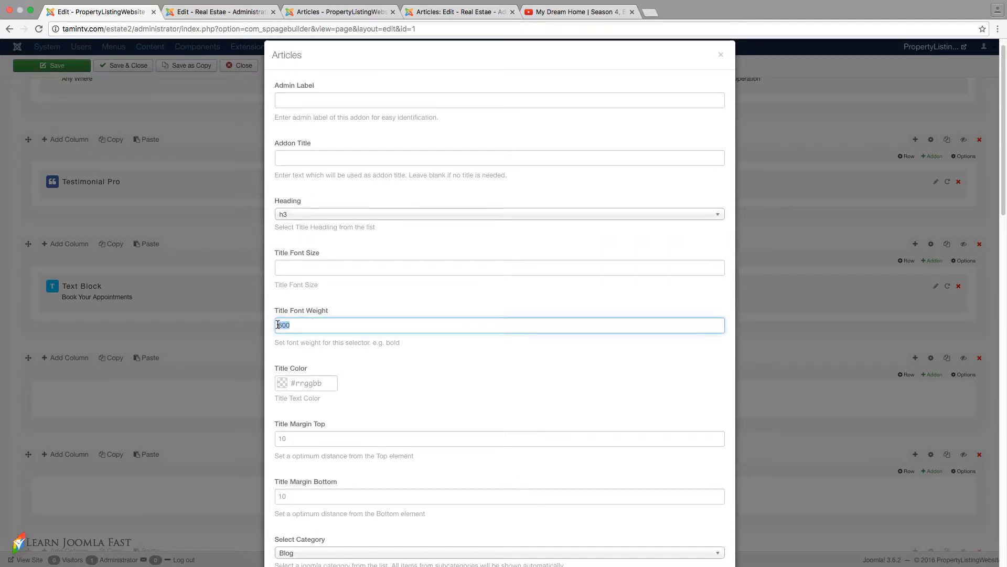
click(302, 324)
scroll(380, 328, down, 5)
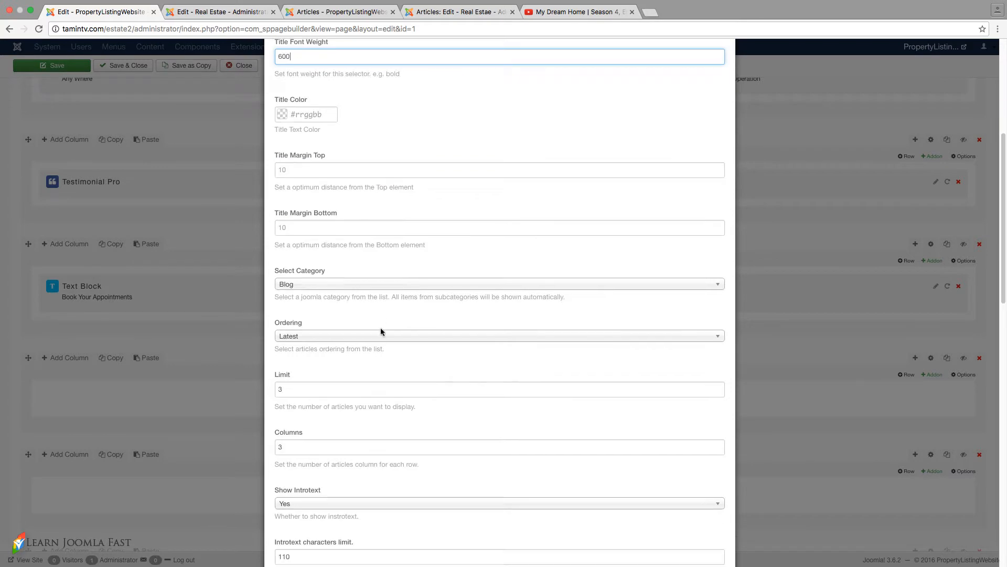
- Review the Articles addon's category, ordering, limit, column and introtext settings
click(302, 283)
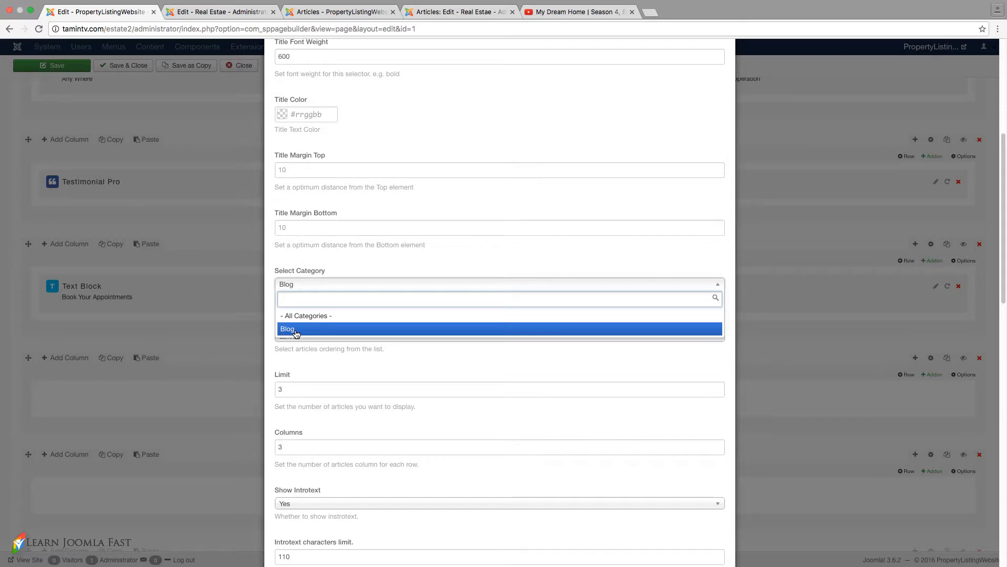
click(335, 228)
scroll(363, 350, down, 1)
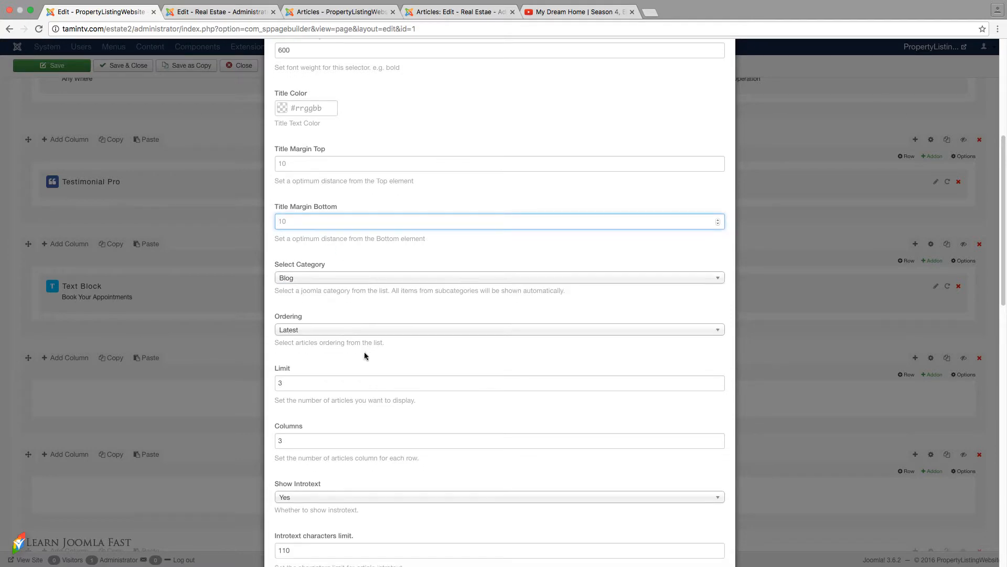
click(332, 332)
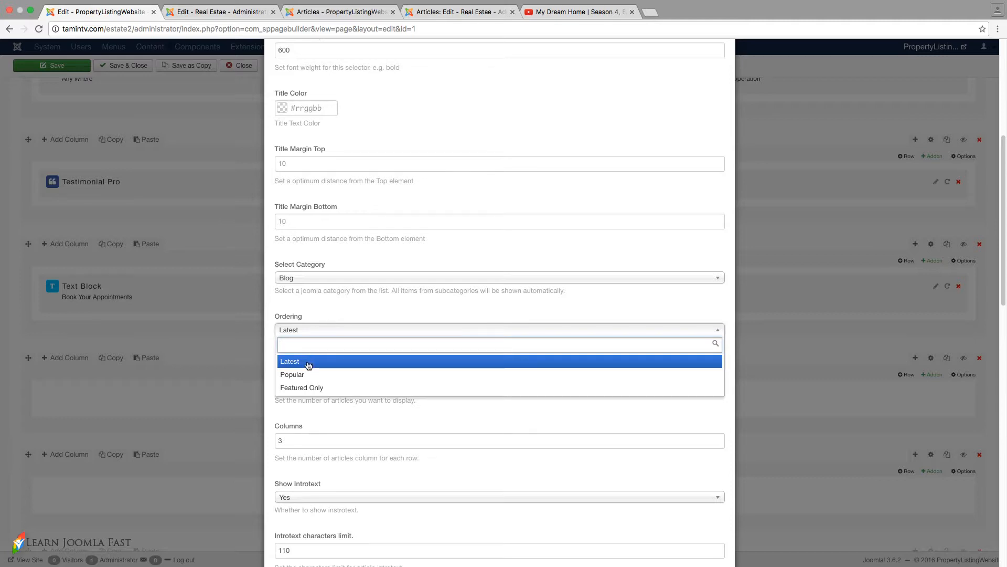
click(333, 301)
scroll(354, 363, down, 2)
scroll(356, 362, down, 3)
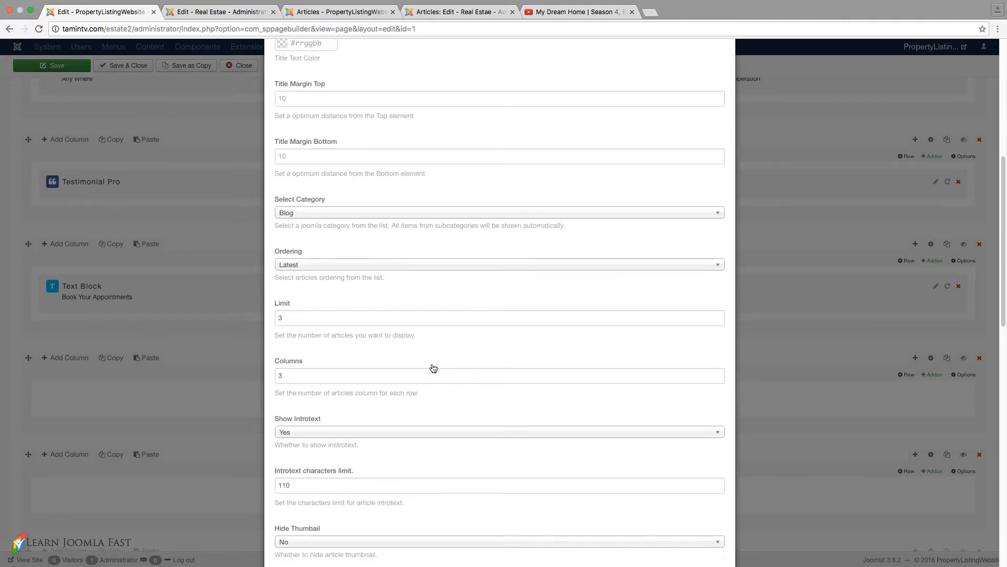
scroll(338, 382, down, 2)
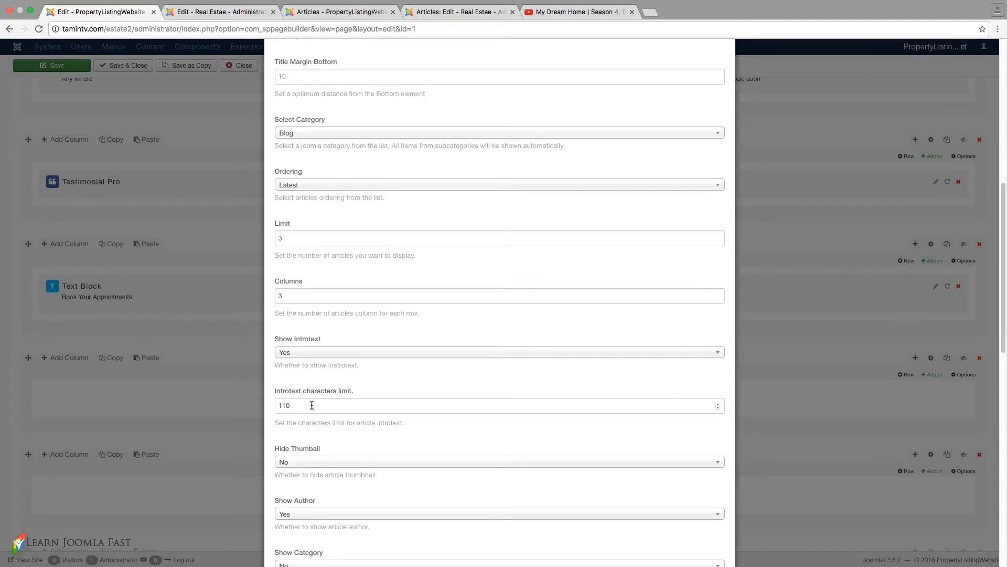
- Review the Articles addon's introtext, thumbnail, author, category, date and Read More options
scroll(348, 408, down, 3)
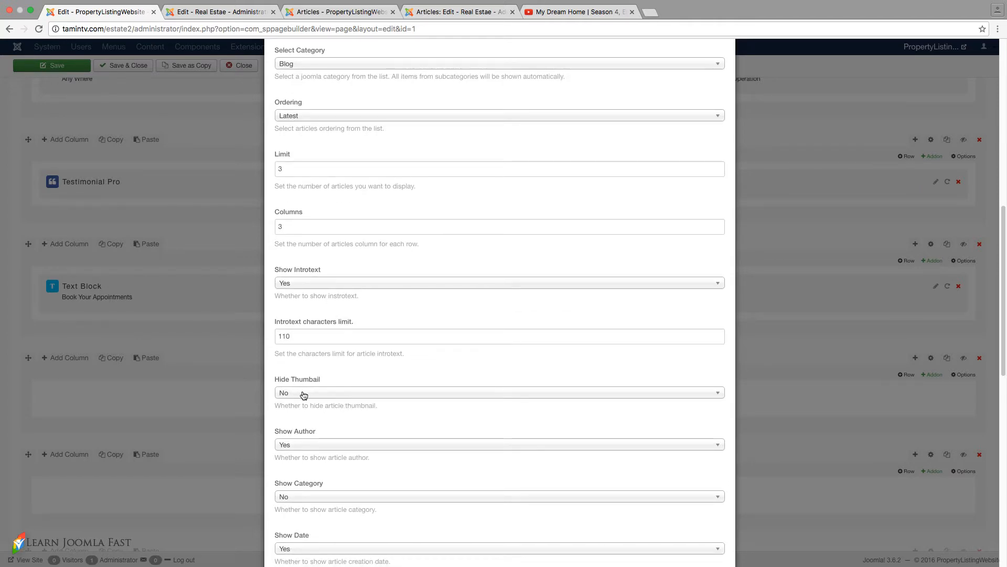
scroll(305, 394, down, 1)
scroll(298, 420, down, 1)
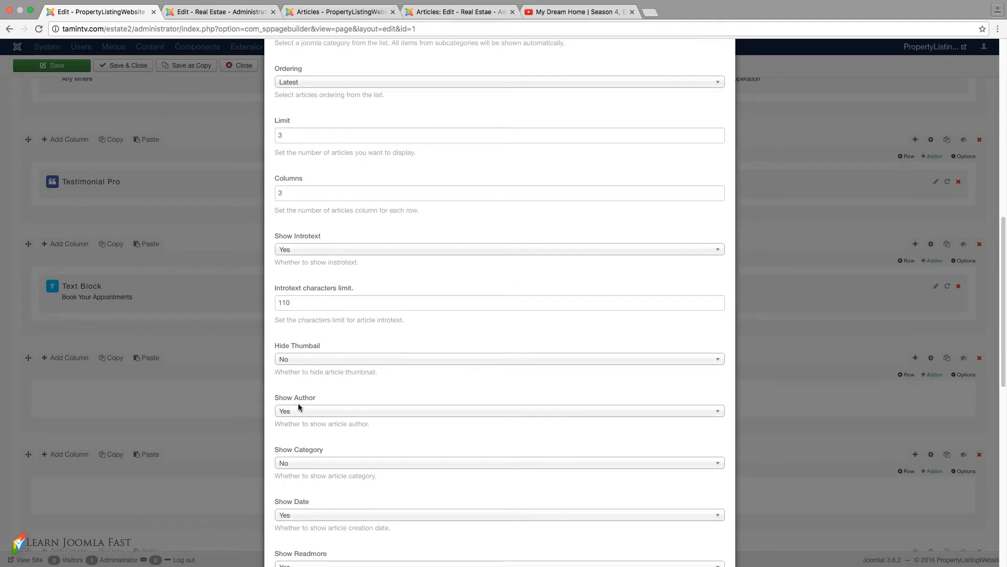
scroll(312, 415, down, 1)
scroll(323, 438, down, 2)
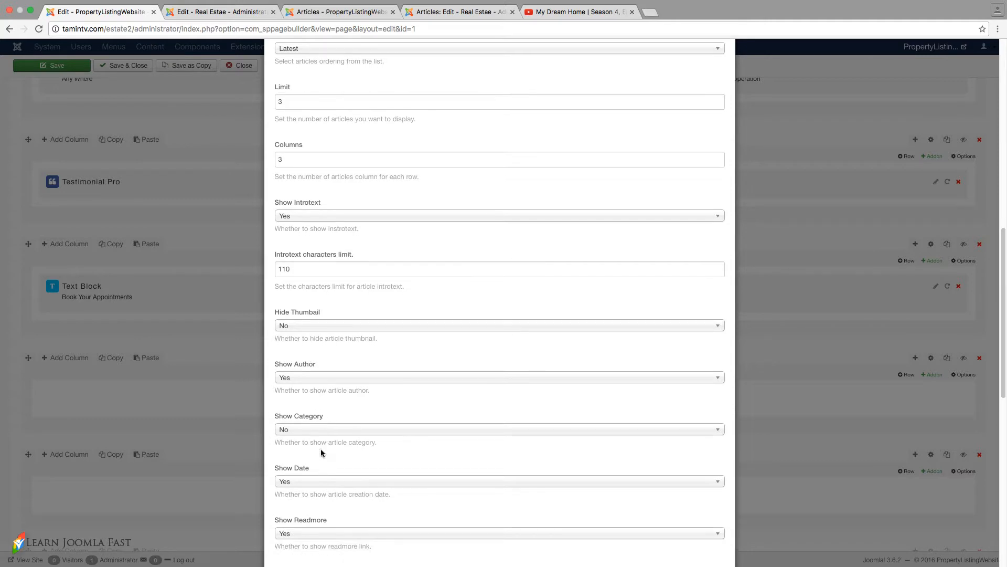
scroll(317, 435, down, 3)
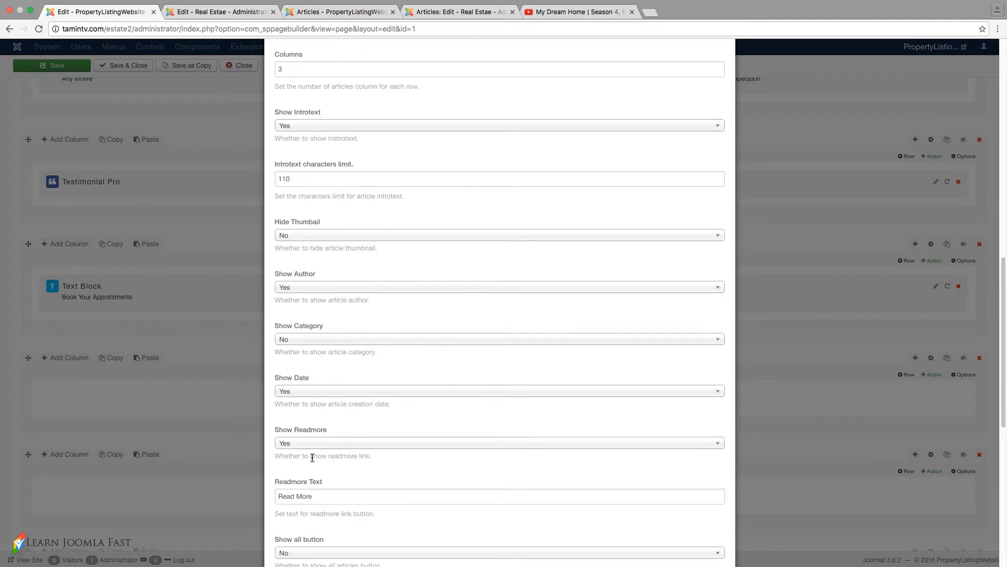
scroll(313, 439, down, 4)
drag(318, 418, 278, 420)
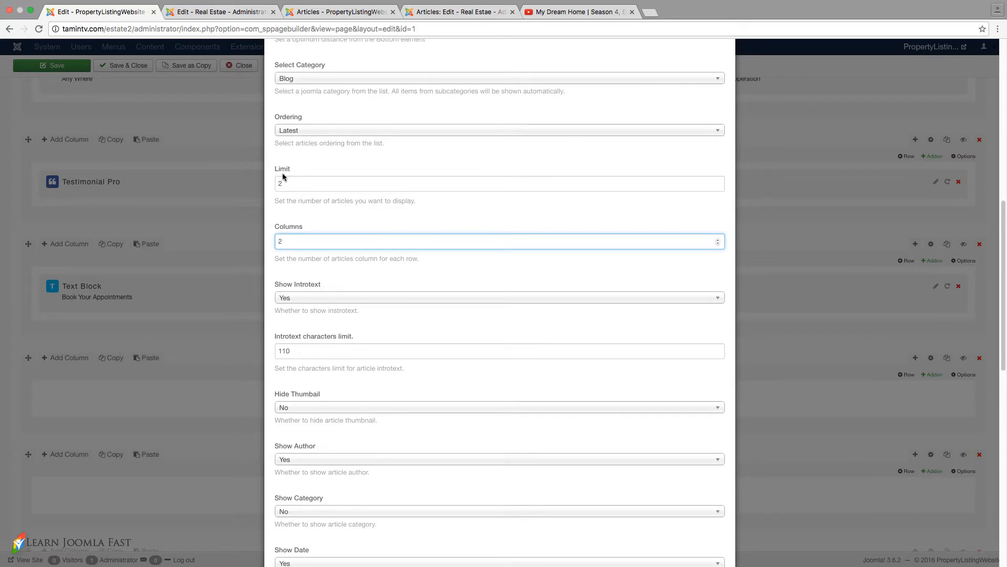
- Set the Articles addon's limit and columns both to 2 and save the addon settings
scroll(339, 283, down, 10)
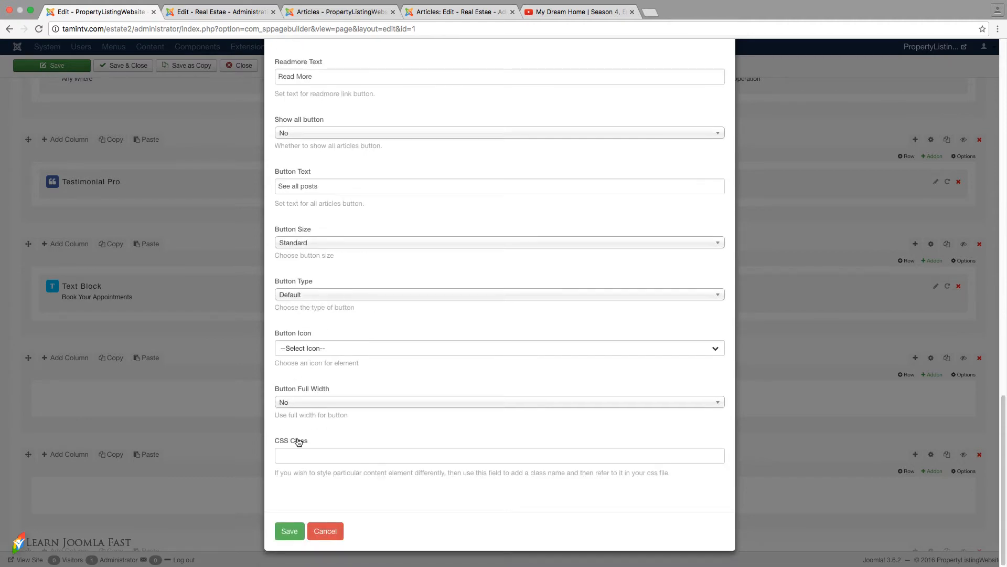
click(290, 531)
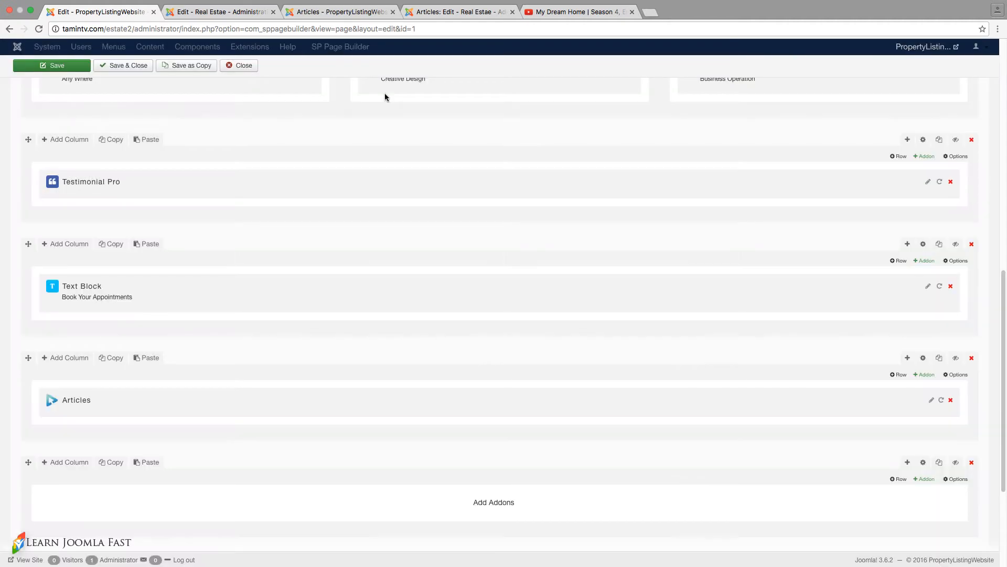
- Set the title margin bottom to 30 in the row options of the Articles addon's row
click(923, 358)
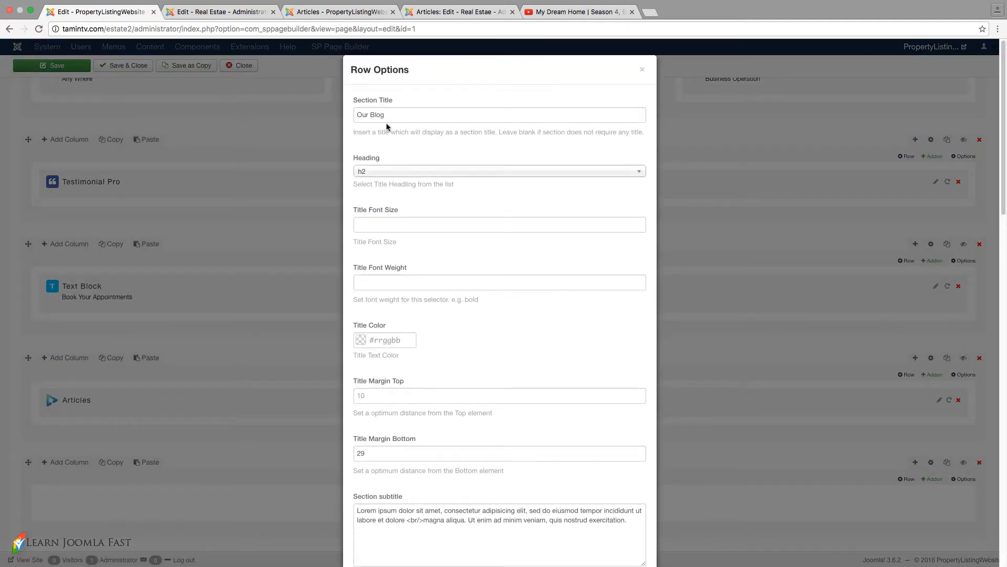
scroll(405, 188, down, 5)
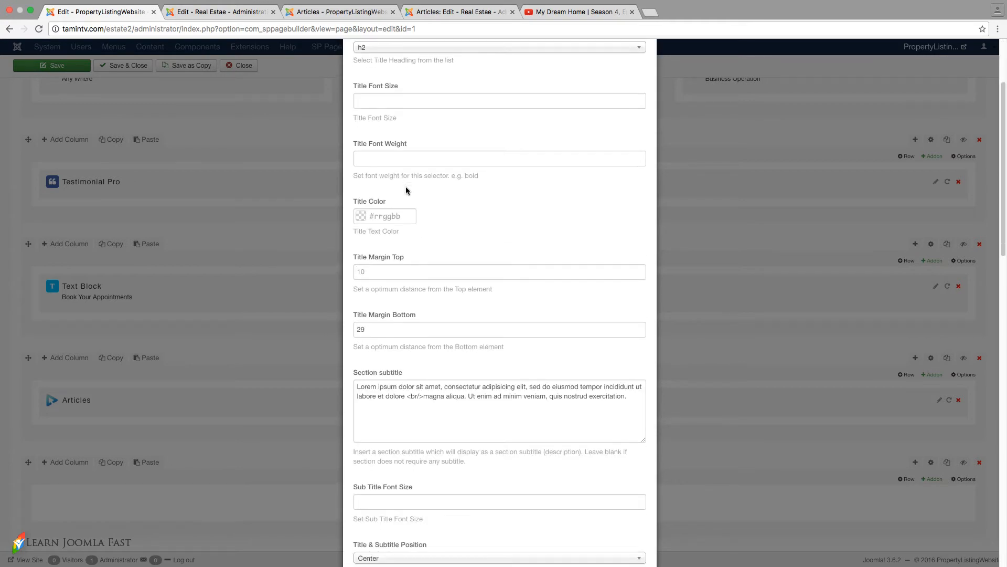
double_click(393, 332)
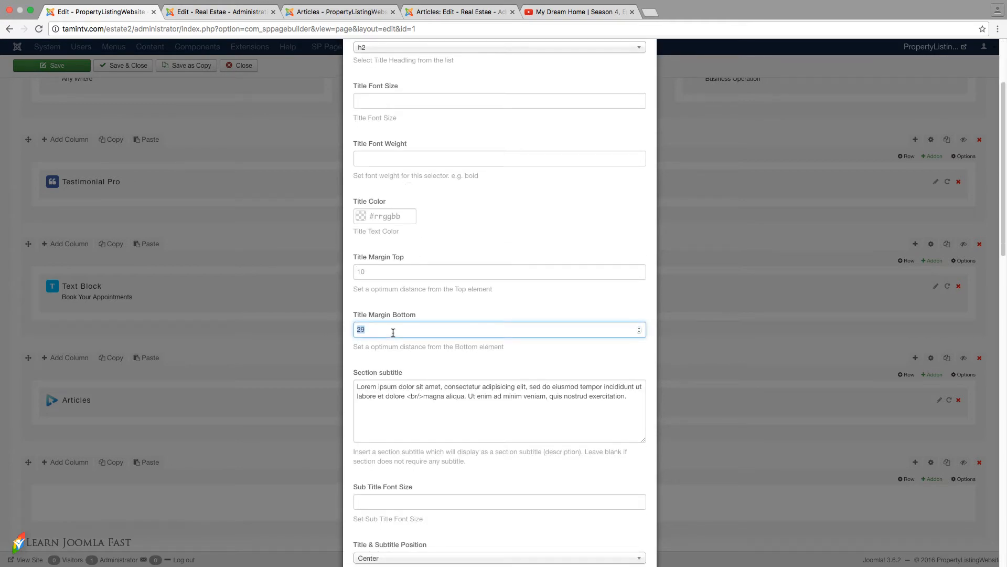
text(30)
- Examine the row's section subtitle text and the line-break tag inside it
scroll(397, 323, down, 3)
click(417, 388)
scroll(528, 405, down, 2)
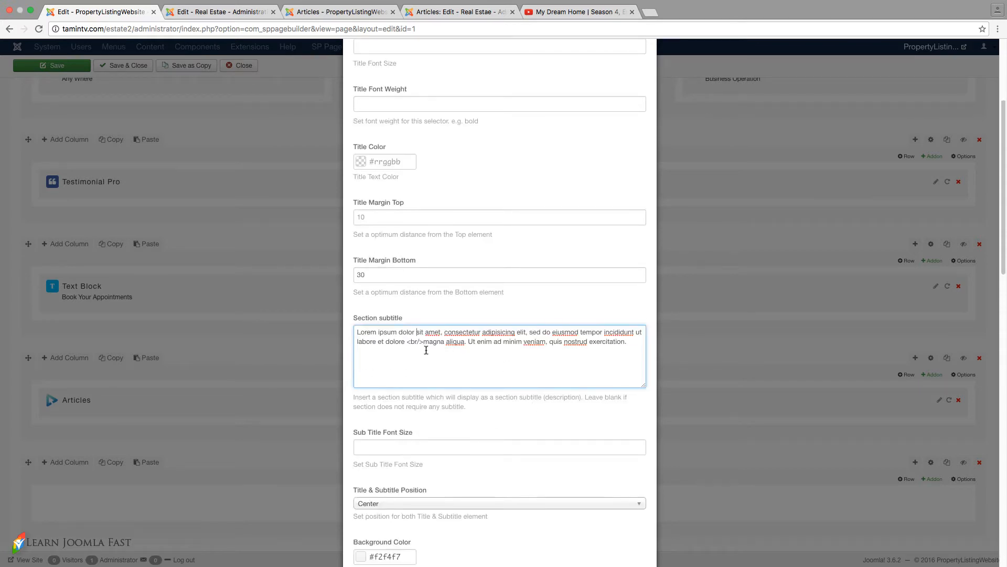
drag(424, 342, 411, 341)
double_click(411, 340)
click(458, 354)
scroll(576, 347, down, 2)
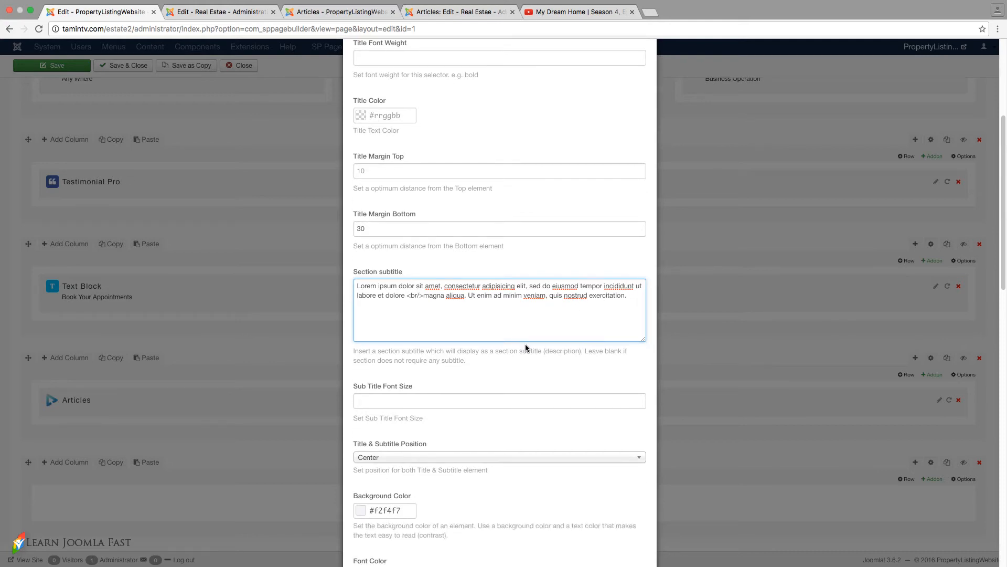
- Examine the row's background color, CSS class, padding and margin settings
scroll(514, 342, down, 9)
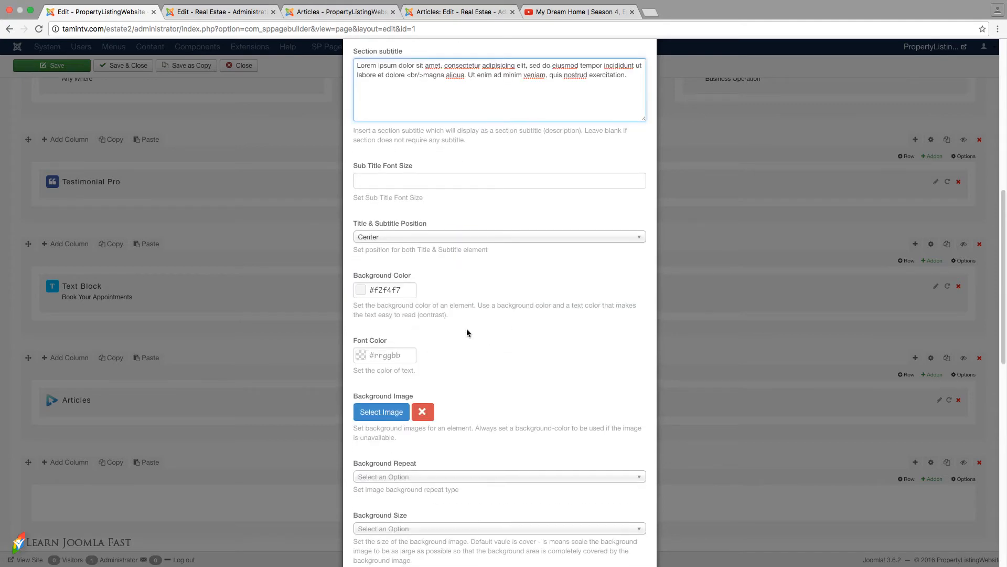
click(384, 283)
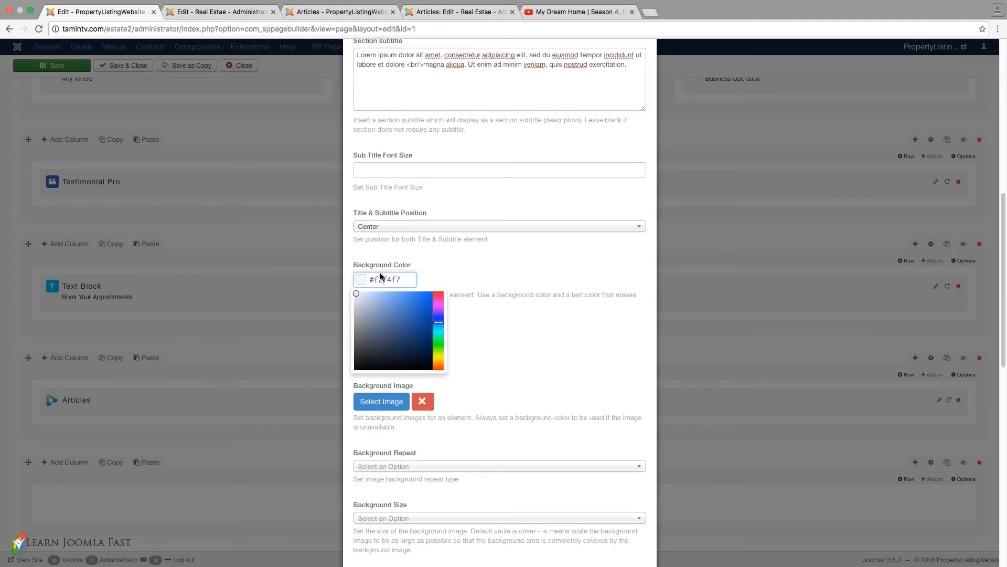
click(489, 282)
scroll(512, 317, down, 20)
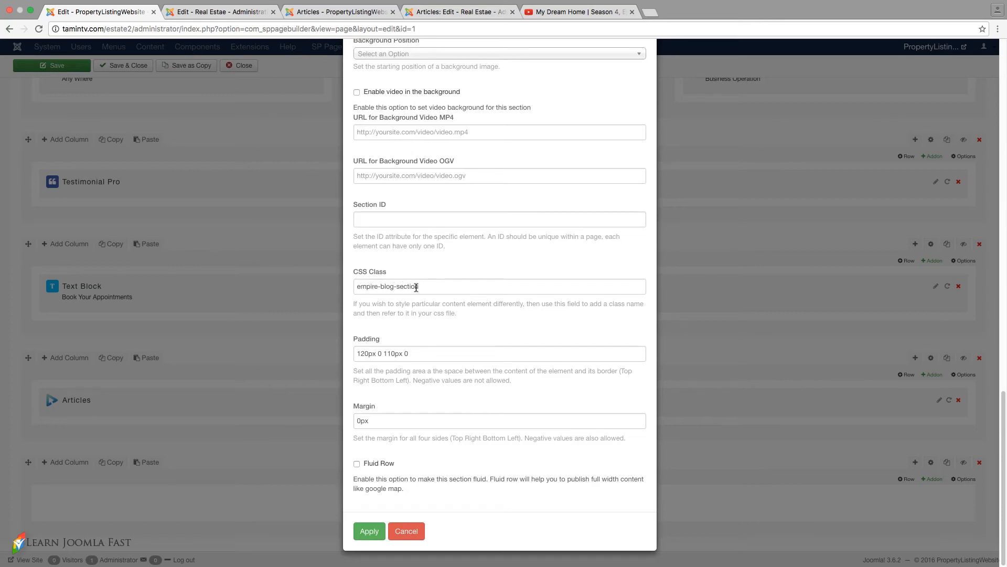
drag(420, 286, 357, 286)
click(362, 286)
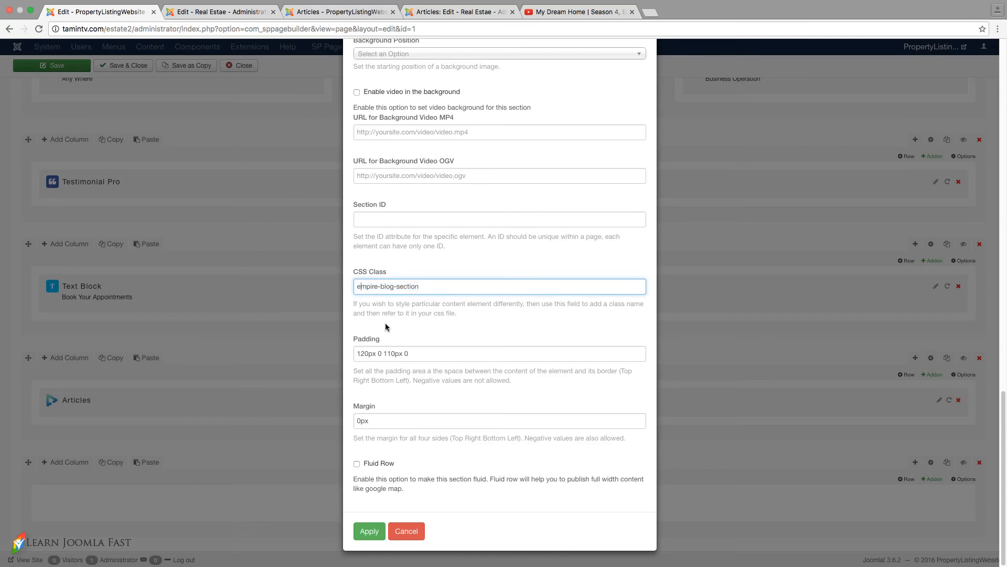
drag(414, 354, 357, 353)
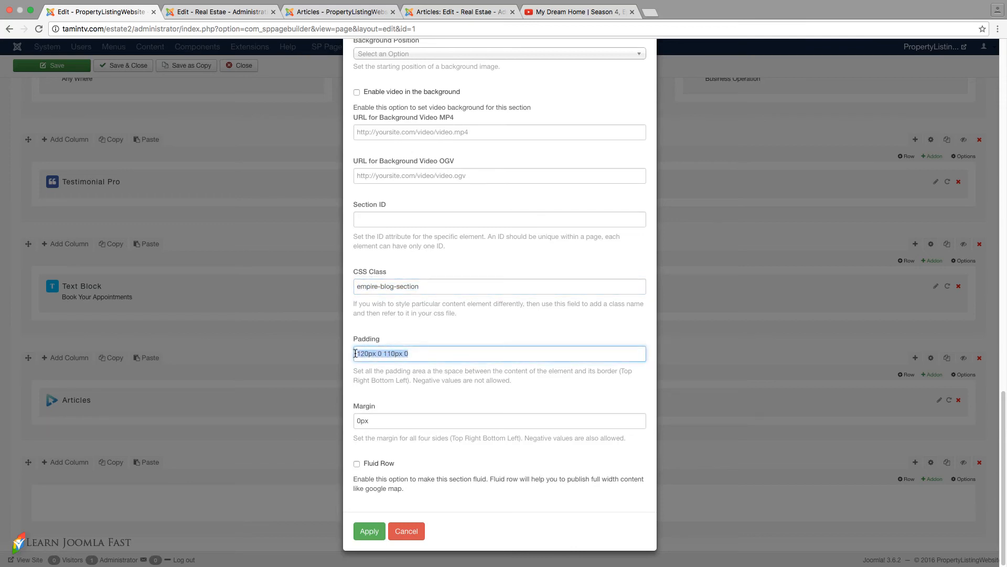
double_click(380, 419)
click(413, 353)
- Apply the Articles row's options and save the SP Page Builder page
click(370, 531)
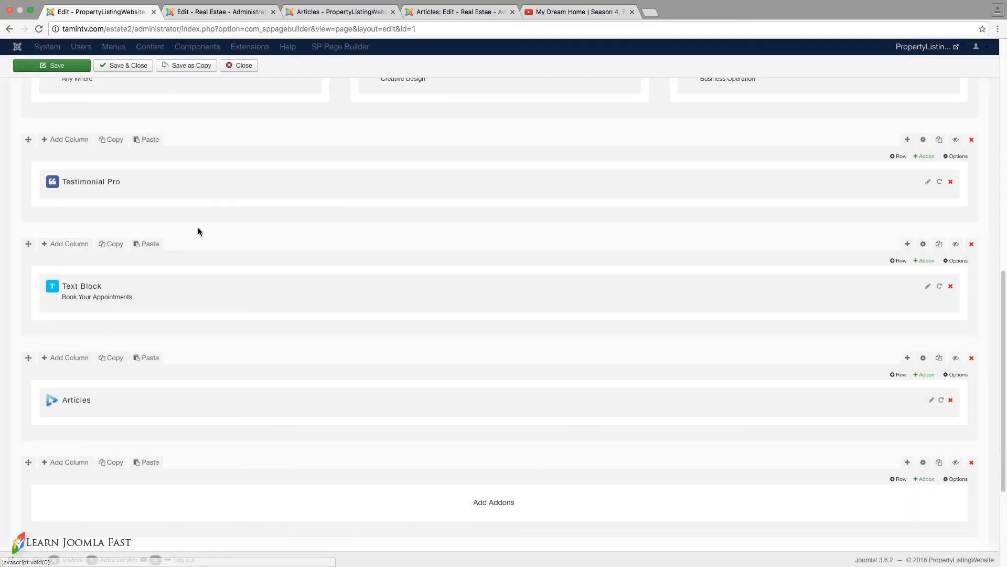
click(55, 67)
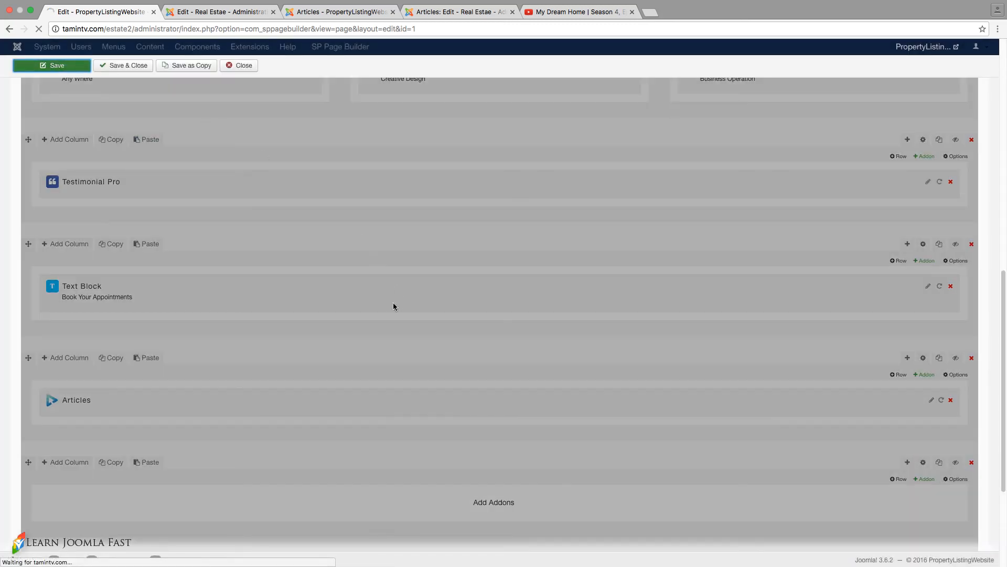